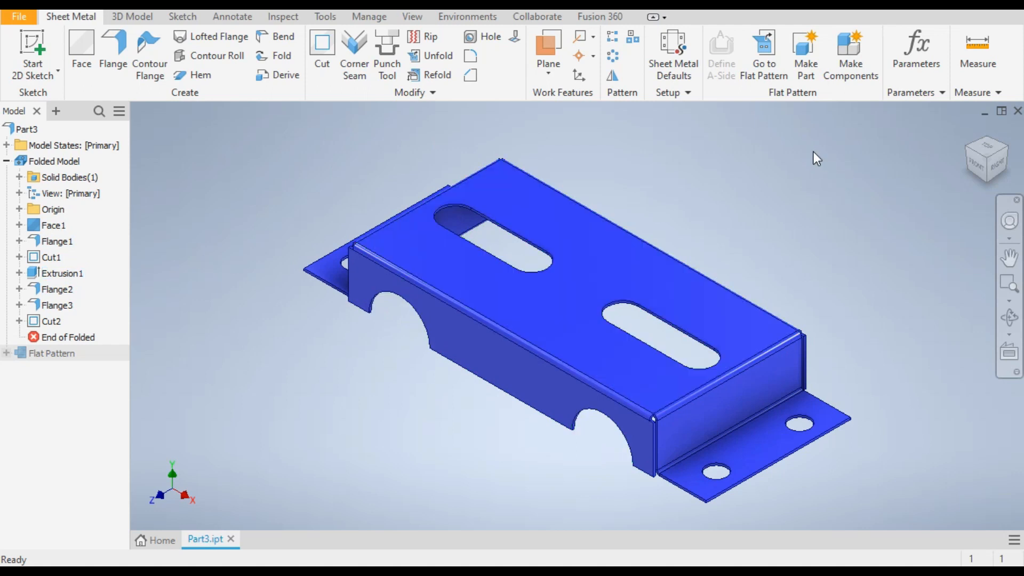
- View the flat pattern of the finished bracket and return to its folded model
left_click(768, 63)
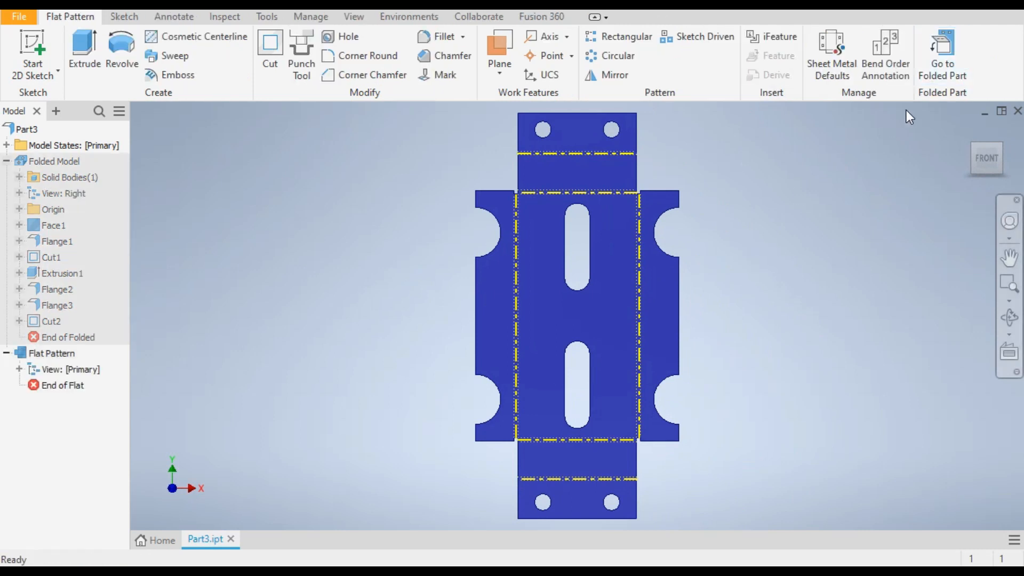
left_click(954, 49)
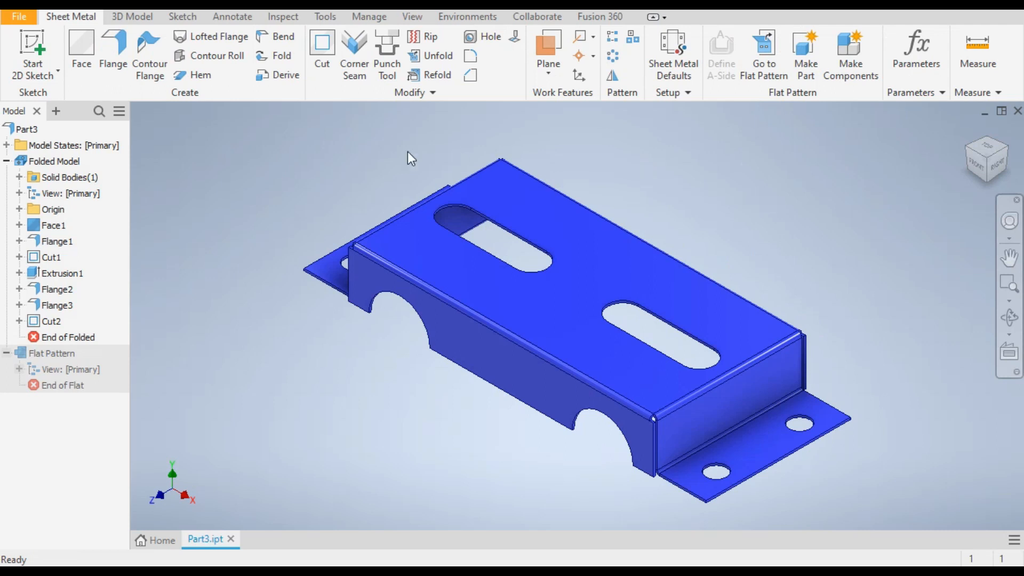
- Create a new part from the metric Sheet Metal (mm).ipt template
left_click(16, 21)
left_click(46, 79)
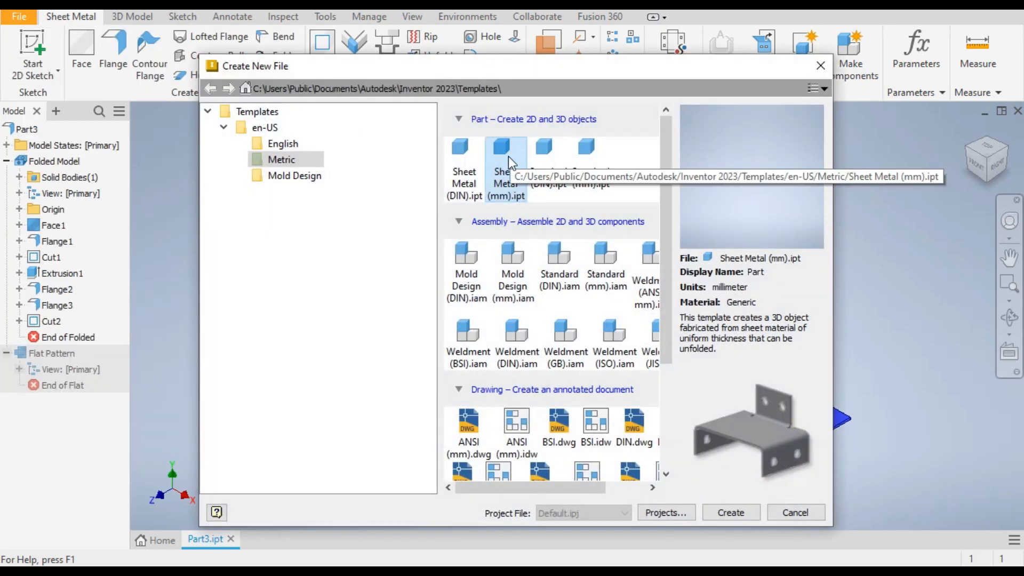
double_click(508, 156)
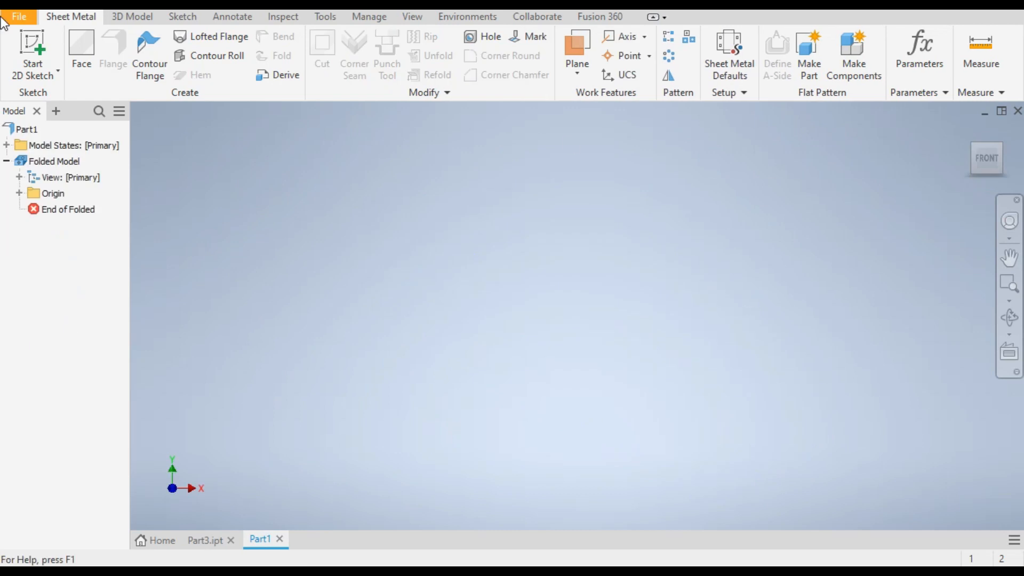
- Sketch a 300 by 150 mm center rectangle at the origin on the horizontal XZ plane and finish the sketch
left_click(49, 41)
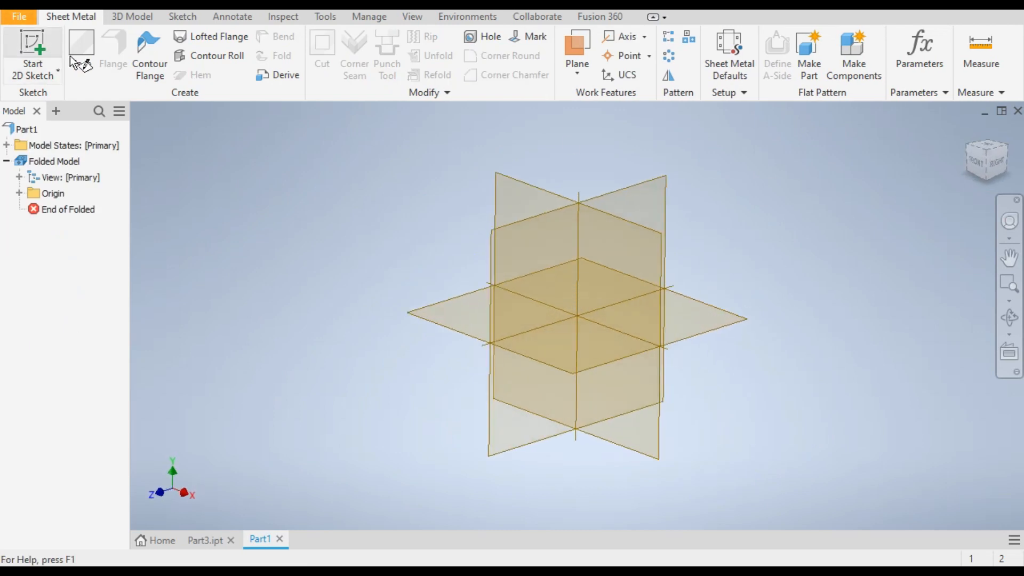
left_click(446, 316)
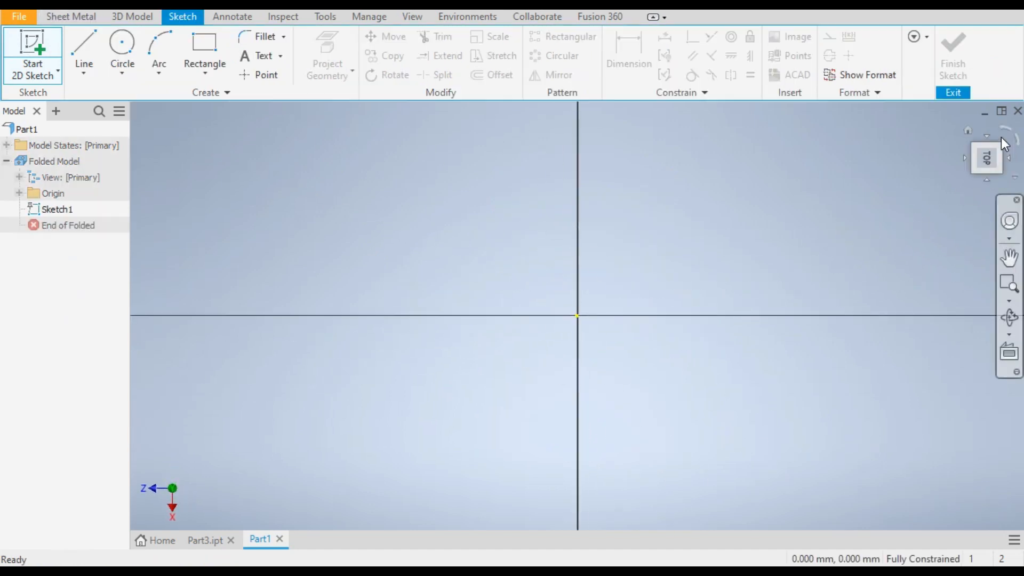
left_click(1005, 133)
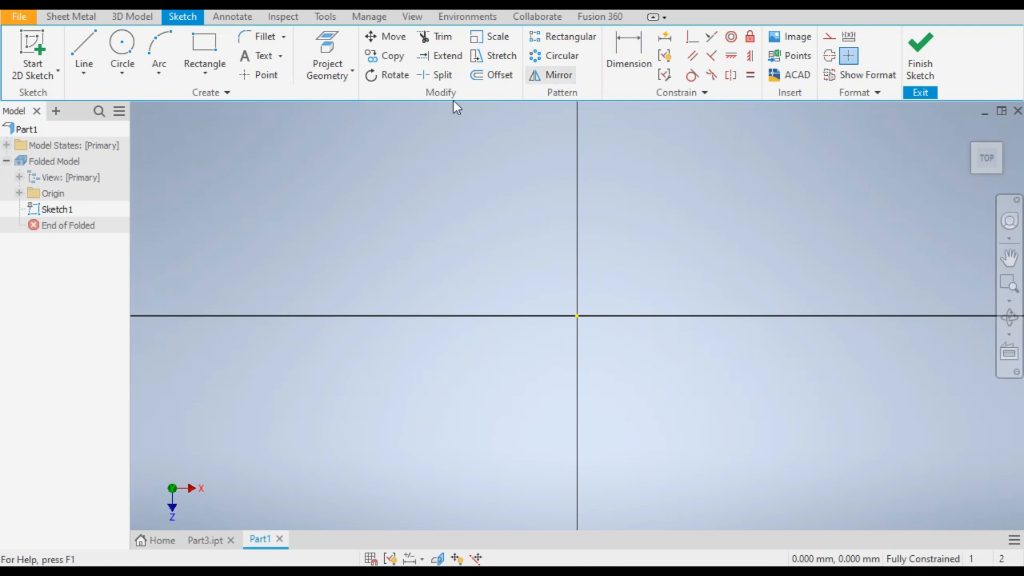
left_click(191, 75)
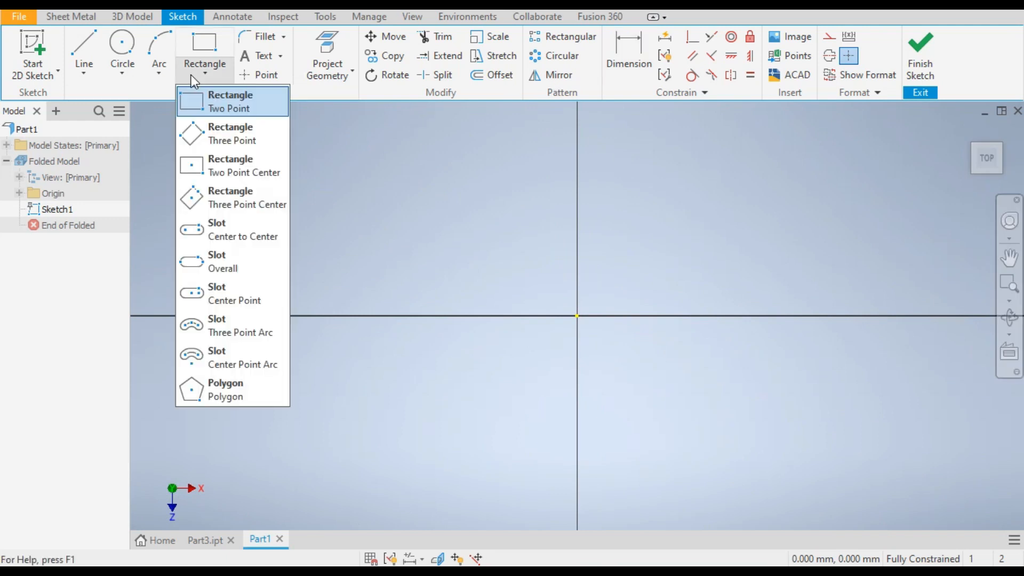
left_click(226, 173)
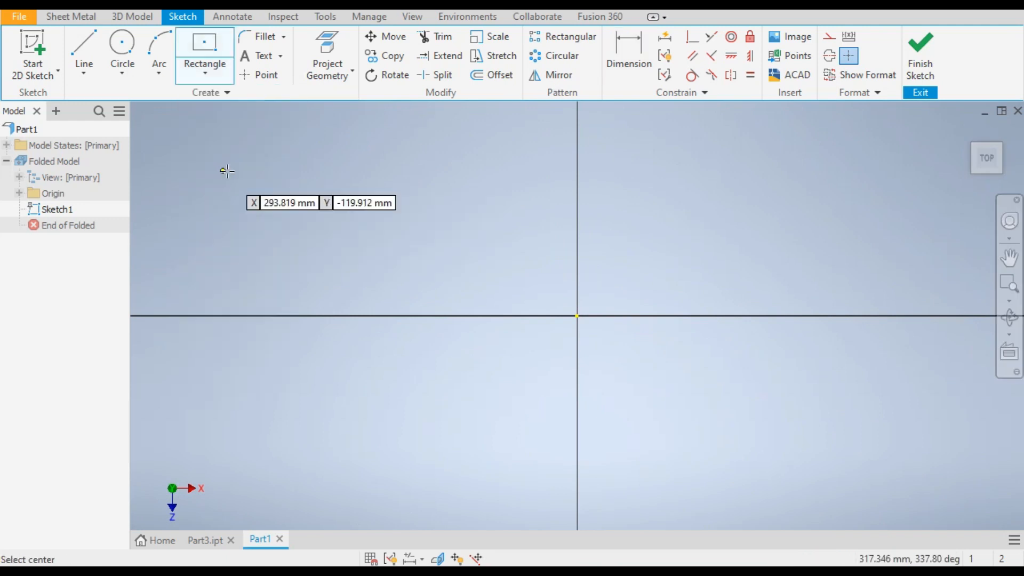
left_click(577, 316)
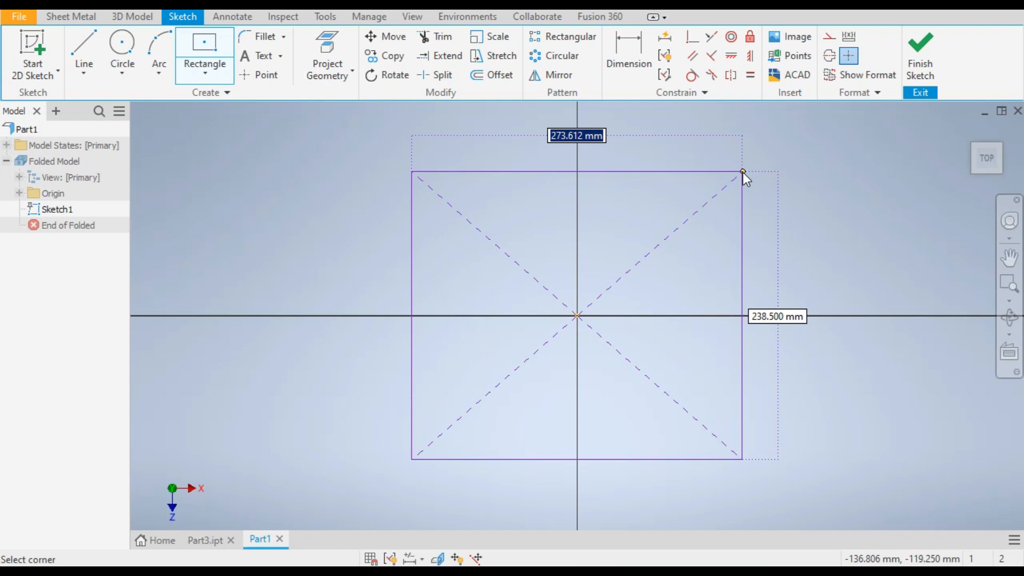
type("300")
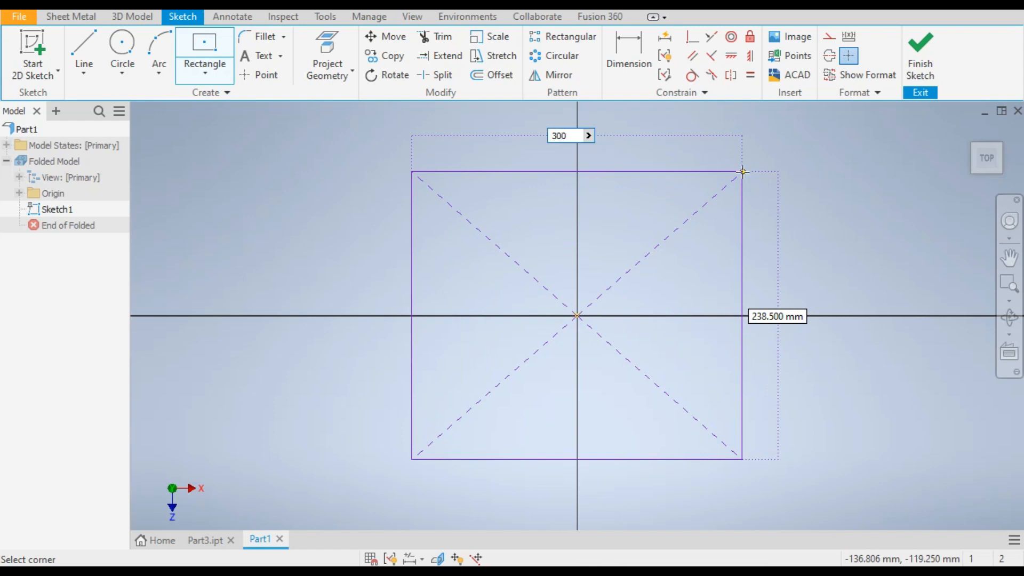
key("Tab")
type("150")
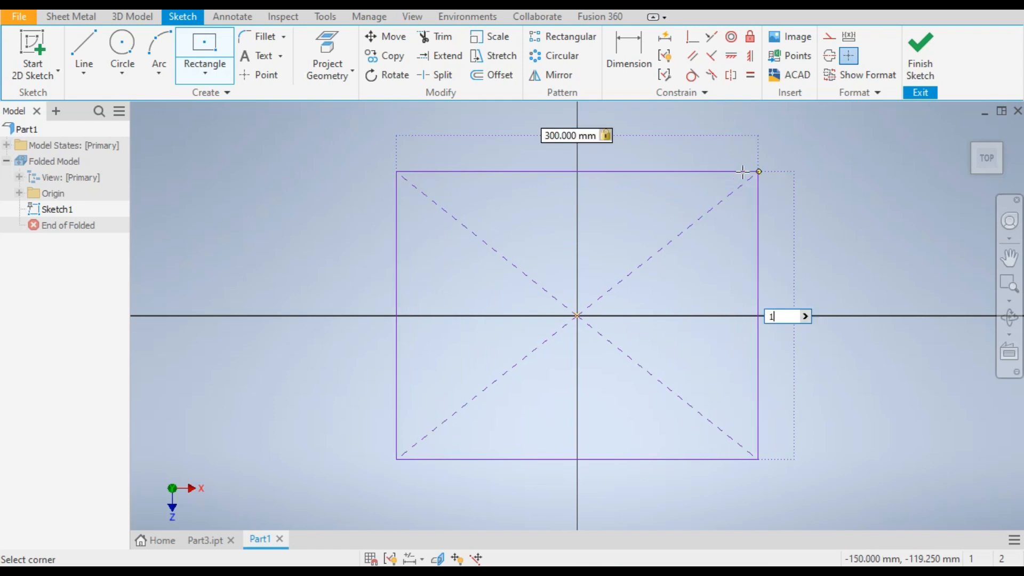
key("Return")
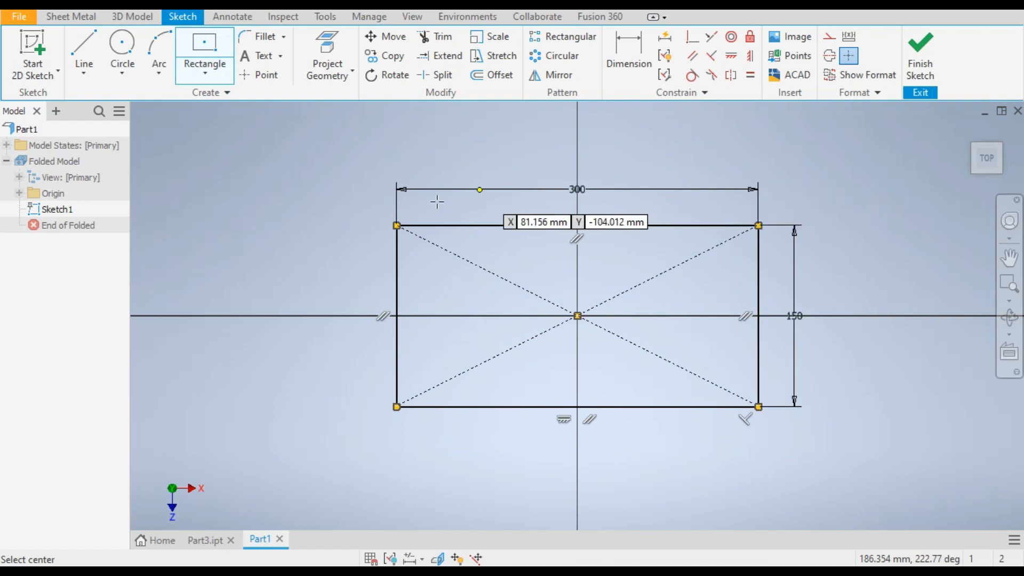
left_click(906, 63)
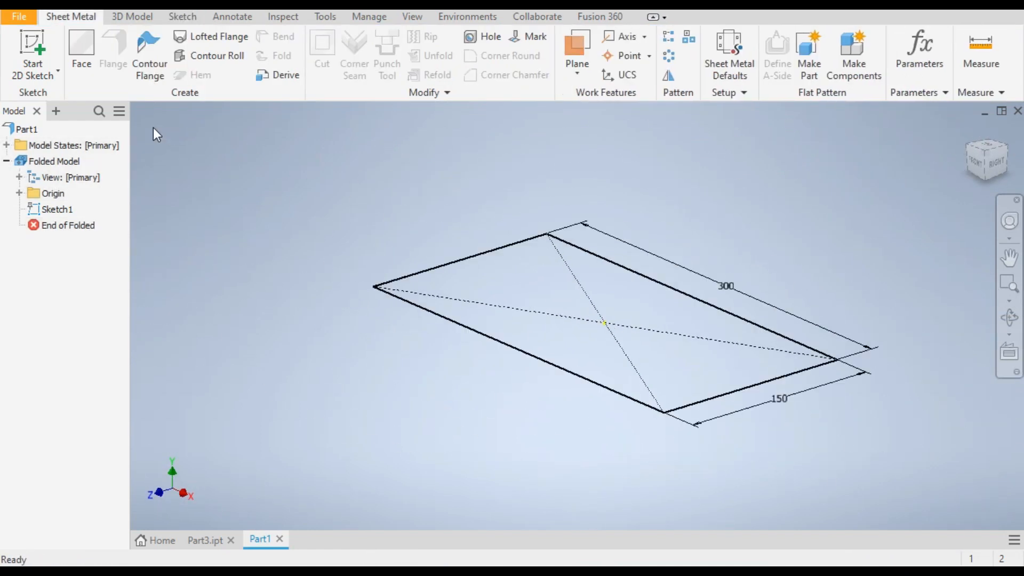
- Create a sheet metal face from the rectangle profile using the default sheet metal rule
left_click(79, 52)
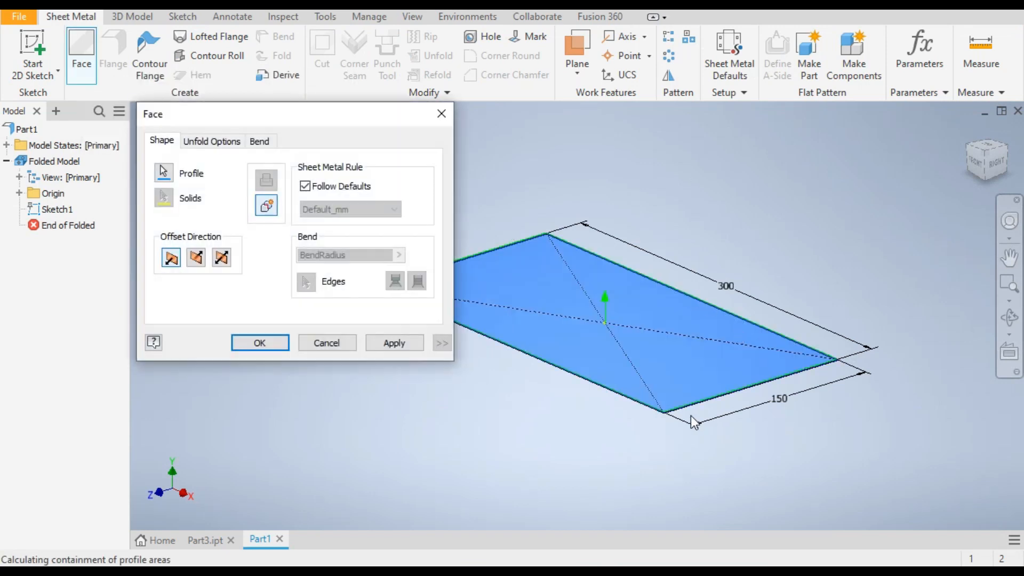
scroll(677, 413, "down", 5)
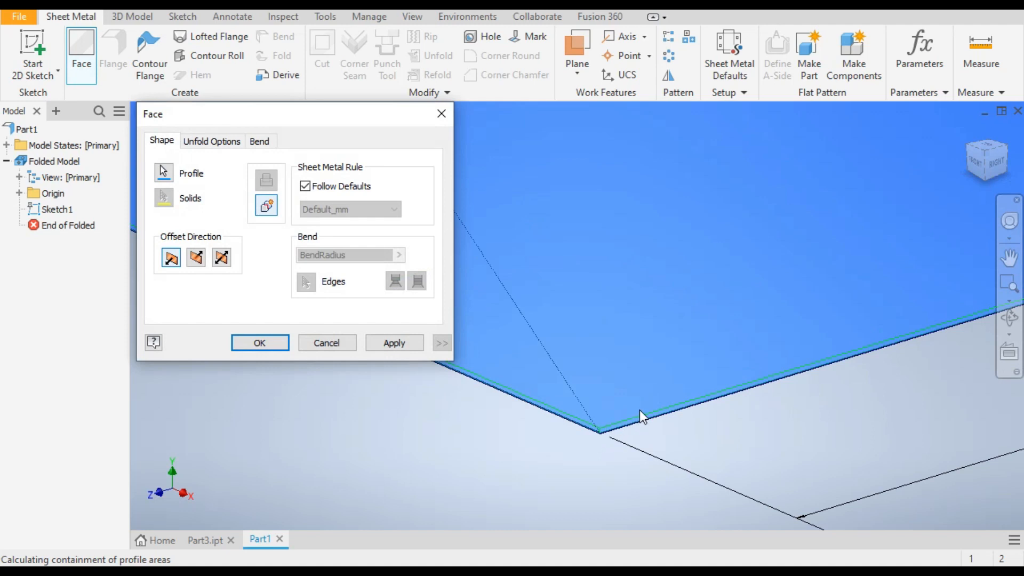
scroll(580, 437, "up", 5)
scroll(469, 324, "down", 2)
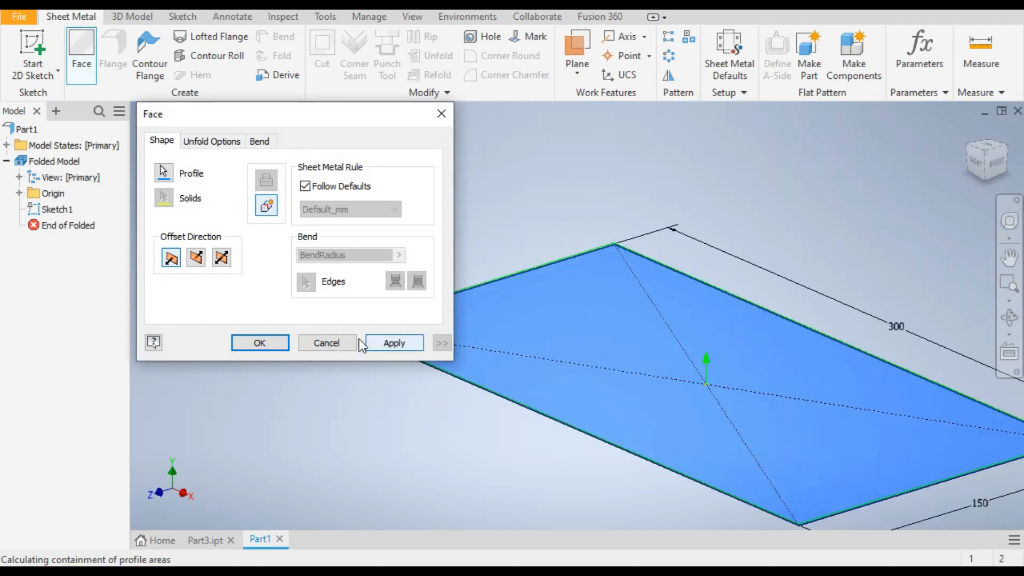
left_click(269, 343)
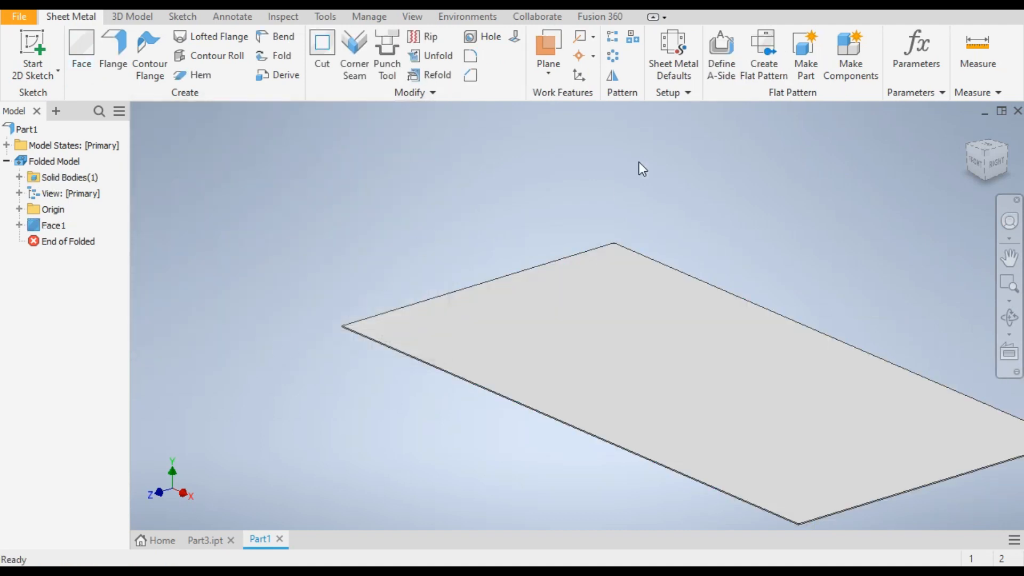
- Override the rule's thickness in the sheet metal defaults with a thickness of 2 mm
scroll(354, 337, "down", 5)
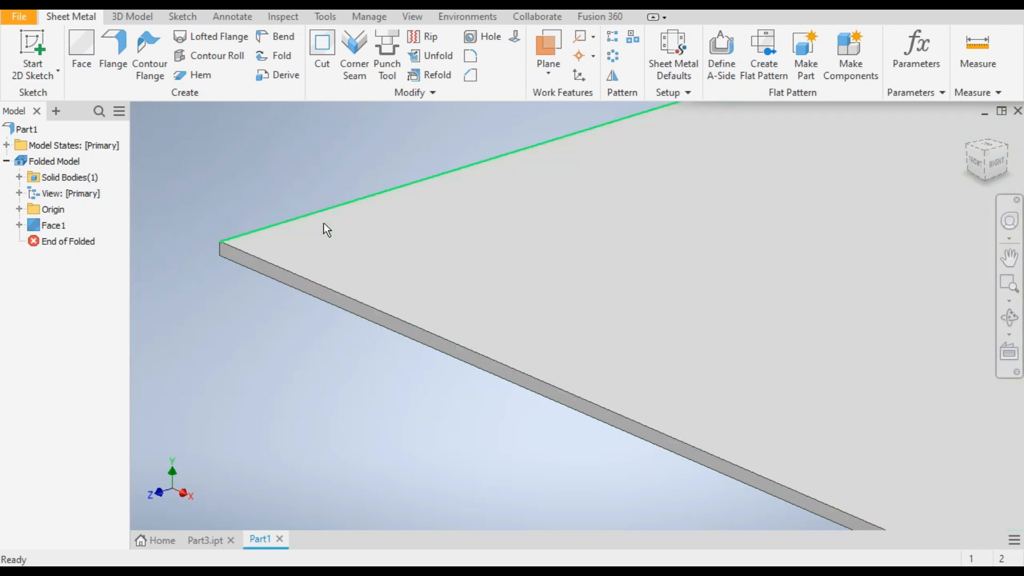
scroll(303, 280, "up", 4)
scroll(282, 274, "down", 5)
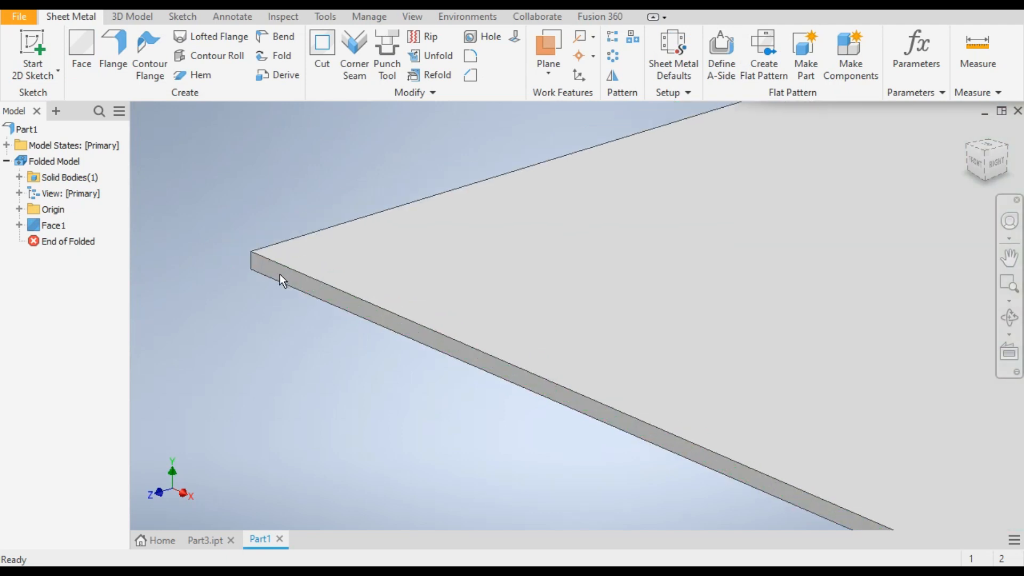
scroll(265, 292, "up", 2)
scroll(264, 292, "up", 3)
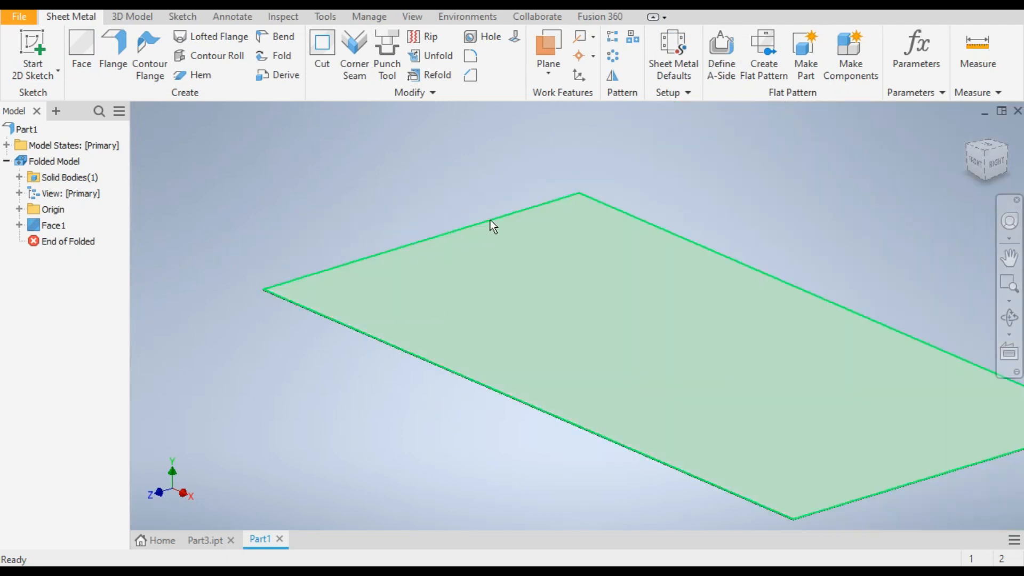
scroll(490, 221, "up", 2)
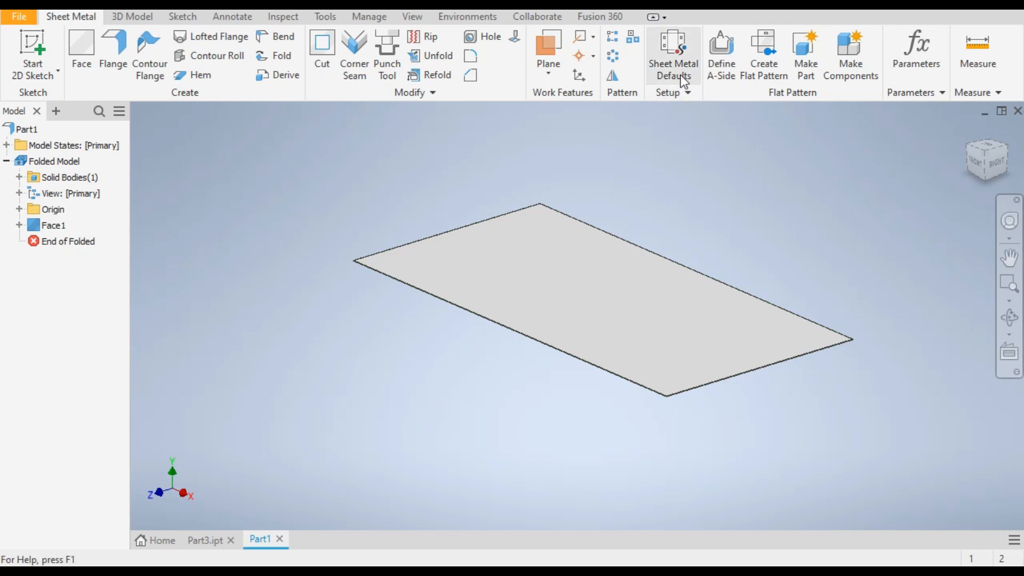
left_click(685, 56)
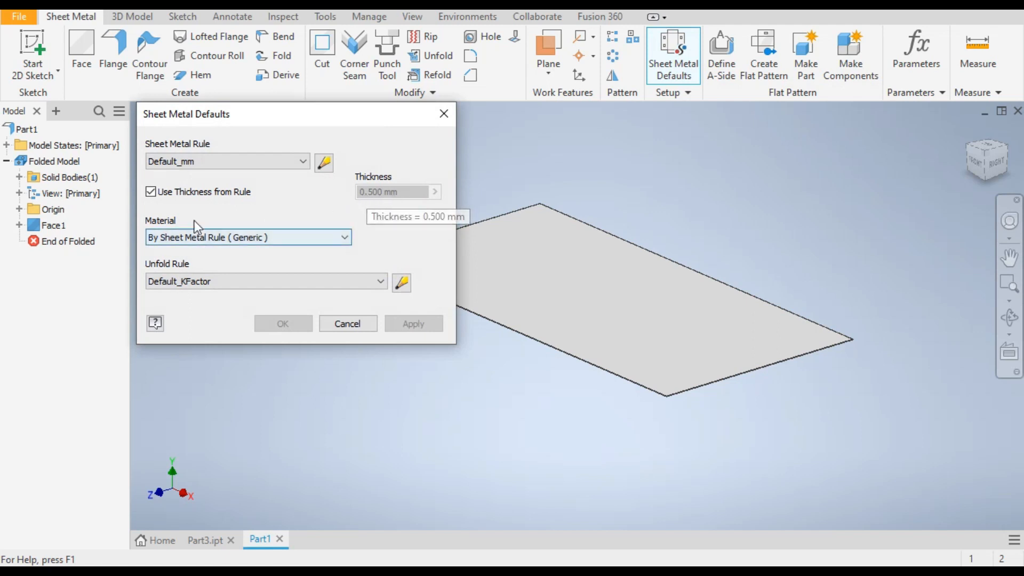
left_click(151, 191)
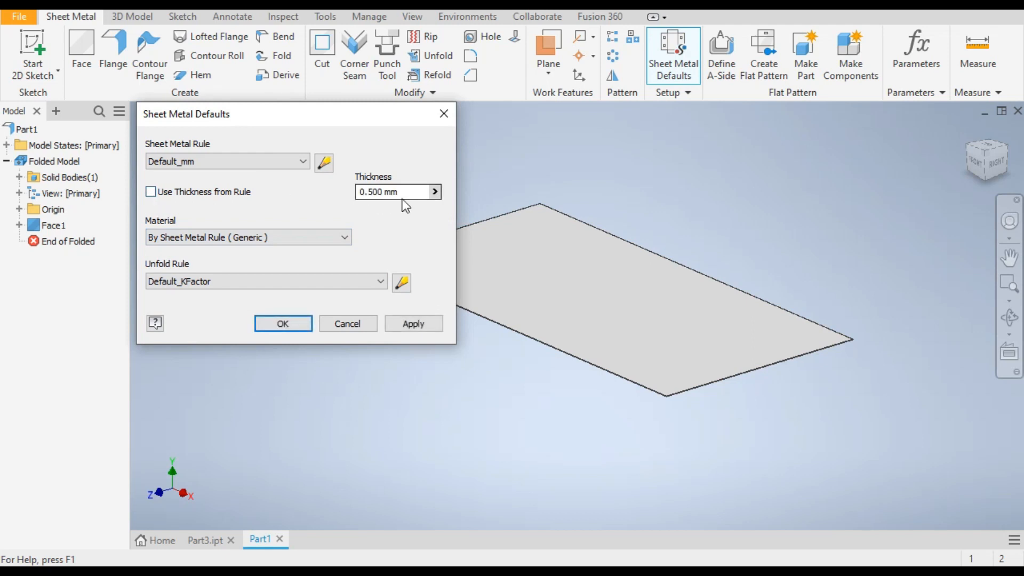
key("Tab")
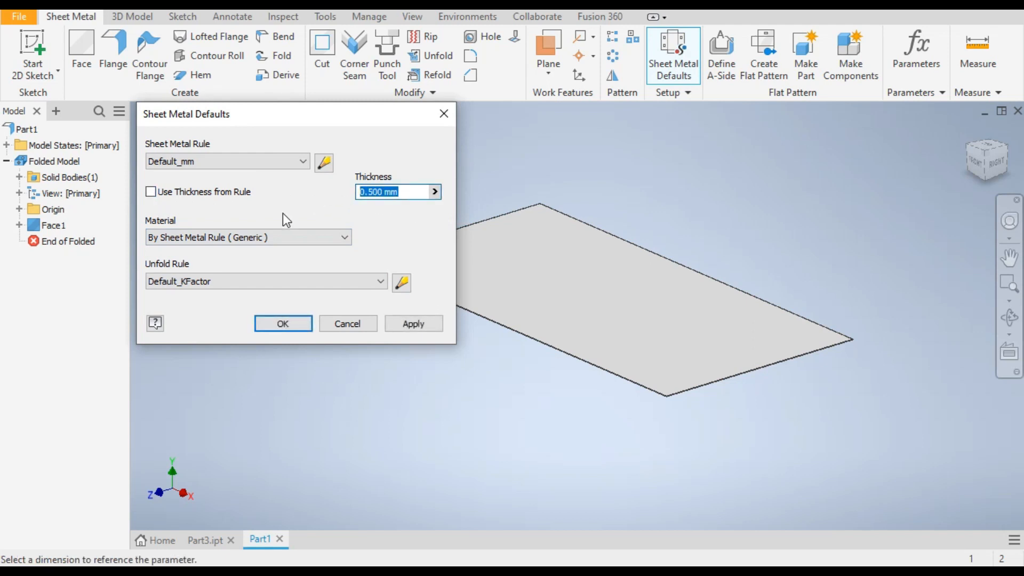
type("2")
key("Return")
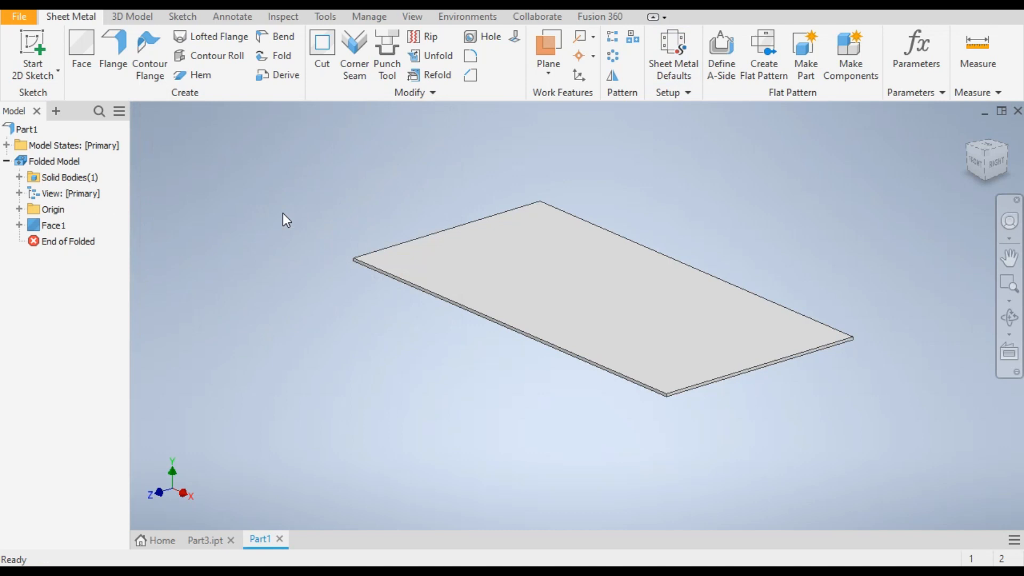
- Set up a downward flange with a height of 50 mm along one long edge of the plate
scroll(380, 260, "up", 3)
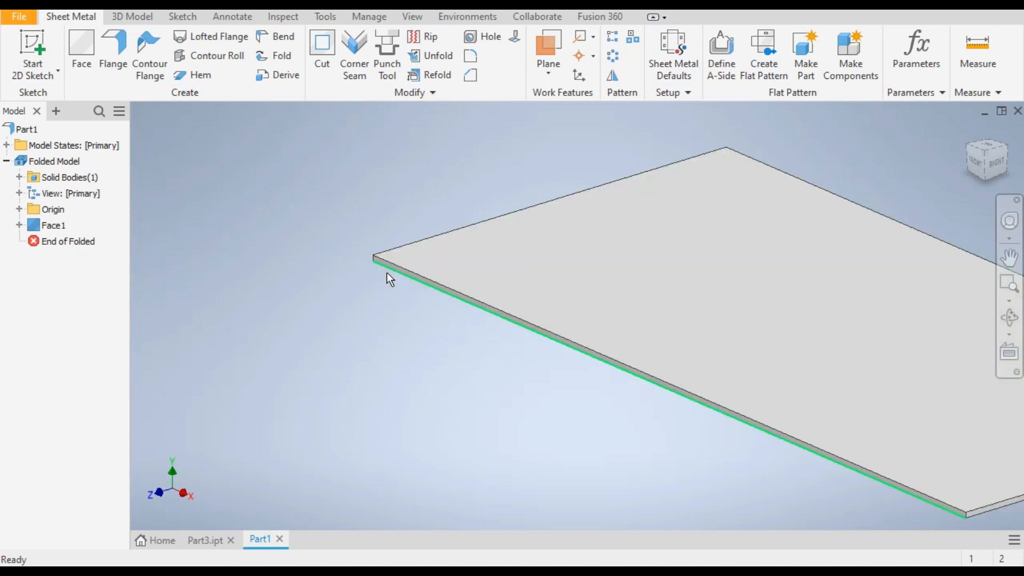
scroll(287, 238, "down", 3)
scroll(287, 238, "down", 2)
scroll(472, 206, "up", 3)
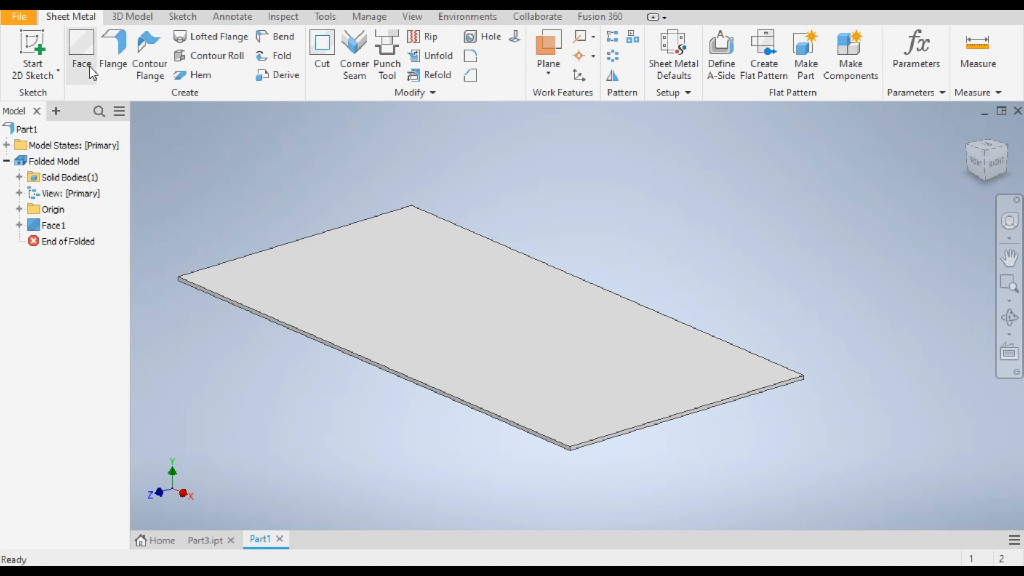
left_click(113, 54)
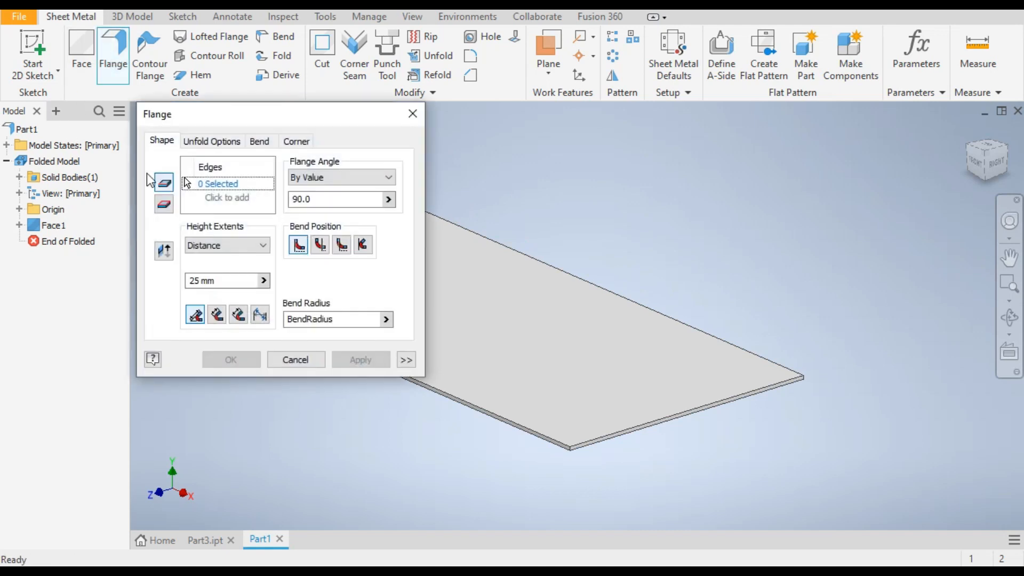
scroll(767, 219, "down", 2)
scroll(504, 299, "up", 4)
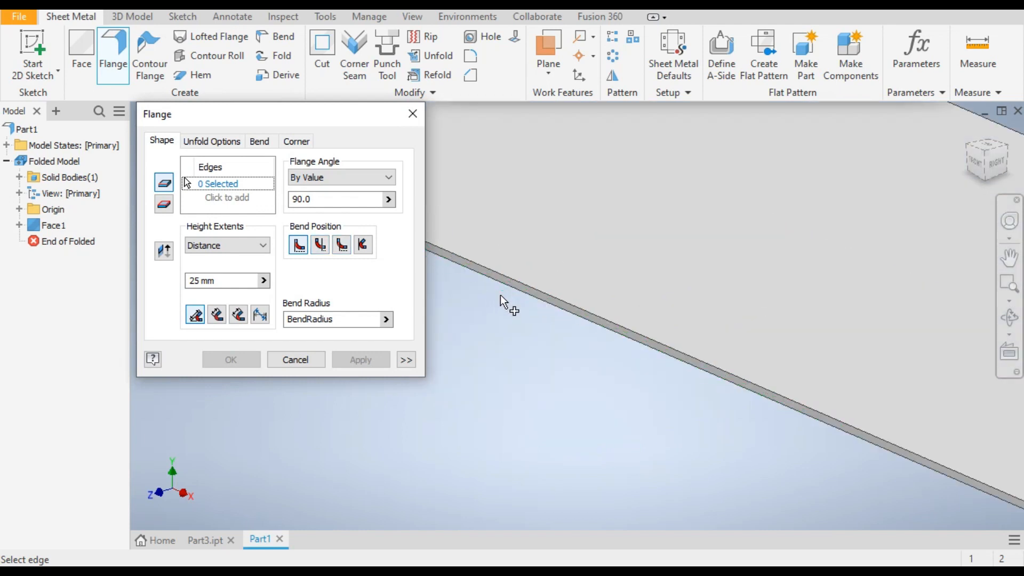
left_click(544, 298)
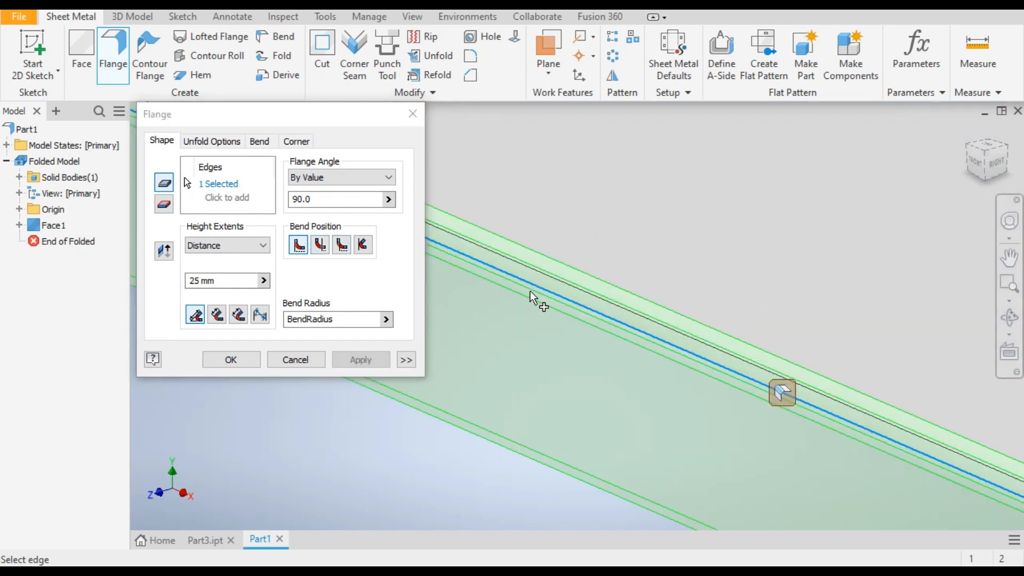
scroll(536, 296, "down", 3)
left_click(218, 281)
type("50")
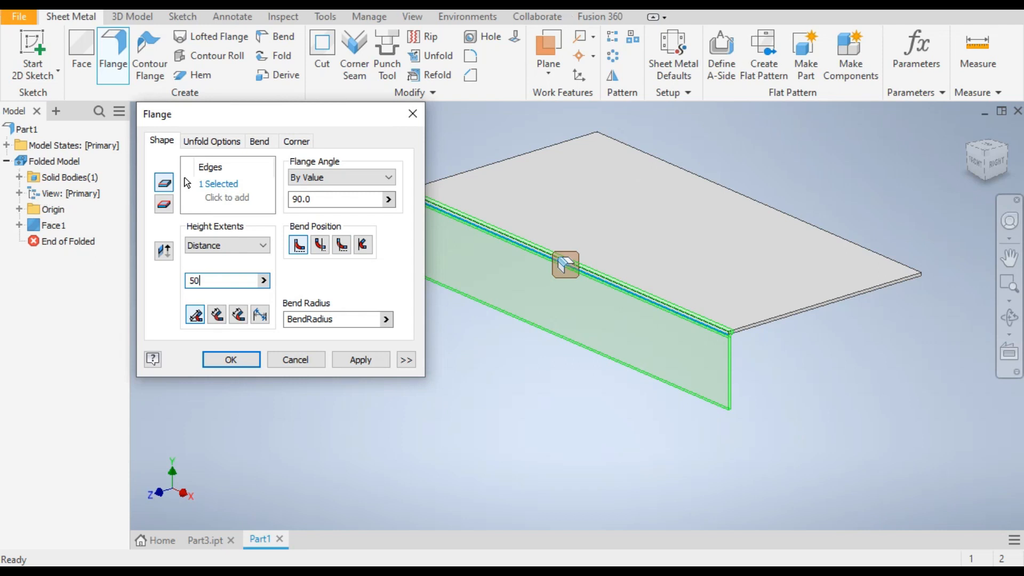
- Add the opposite long edge to the 50 mm downward flange and create both side flanges
middle_click_drag(575, 427, 434, 425, "shift")
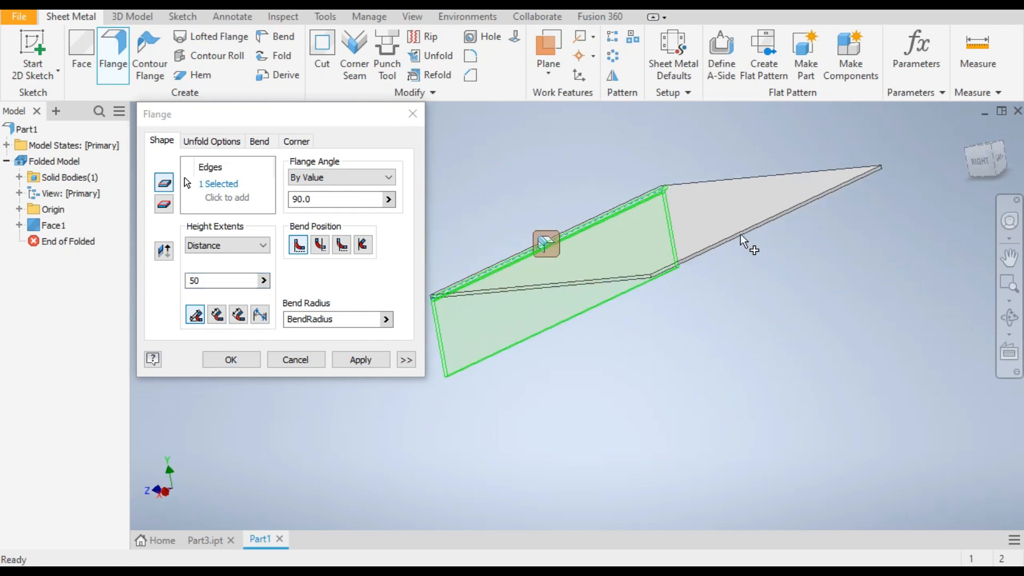
left_click(228, 187)
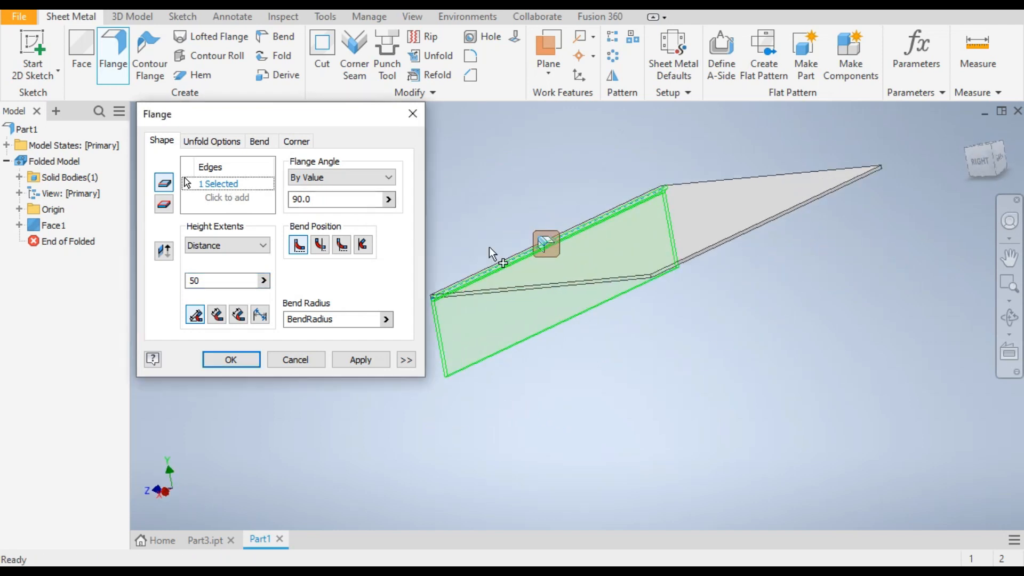
left_click(712, 253)
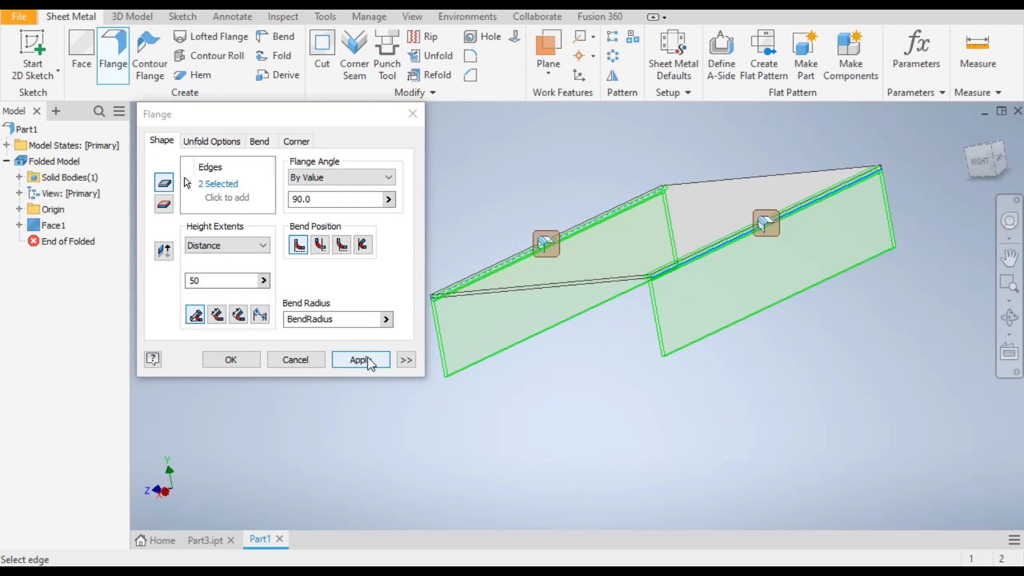
left_click(231, 359)
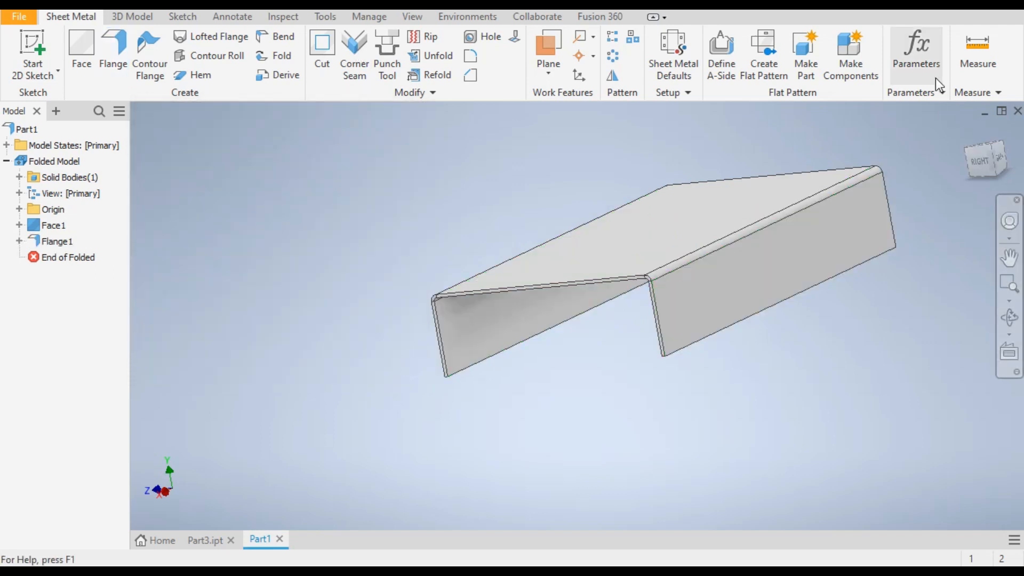
left_click_drag(964, 139, 967, 133)
left_click(967, 130)
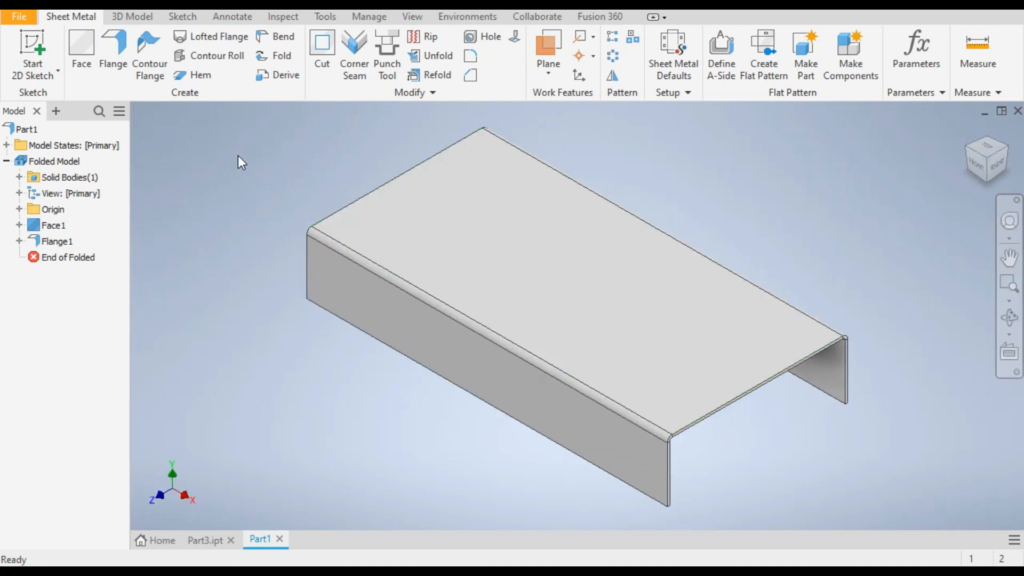
- Create 50 mm downward flanges at 90 degrees along both short edges of the plate
left_click(115, 59)
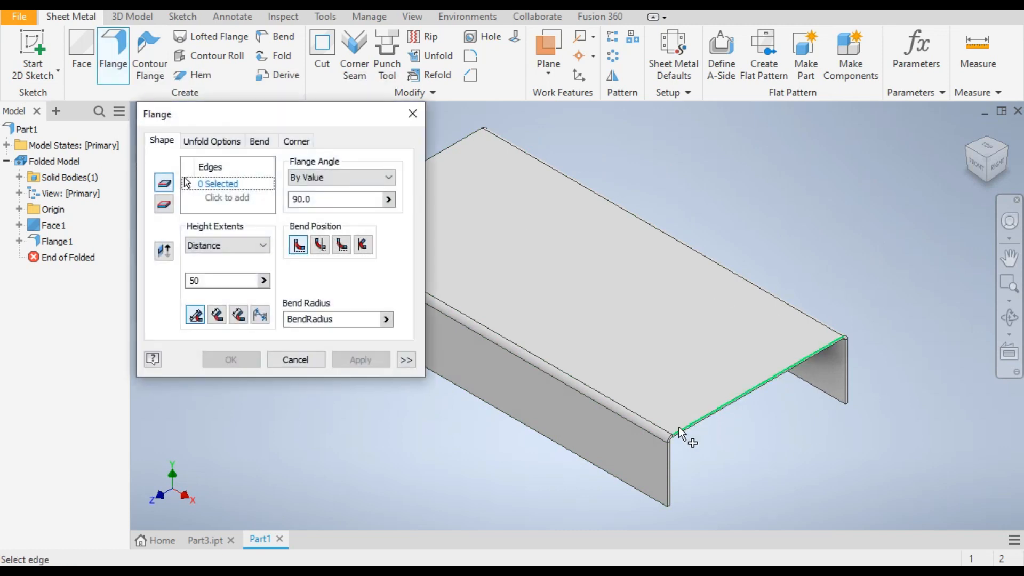
scroll(679, 426, "up", 2)
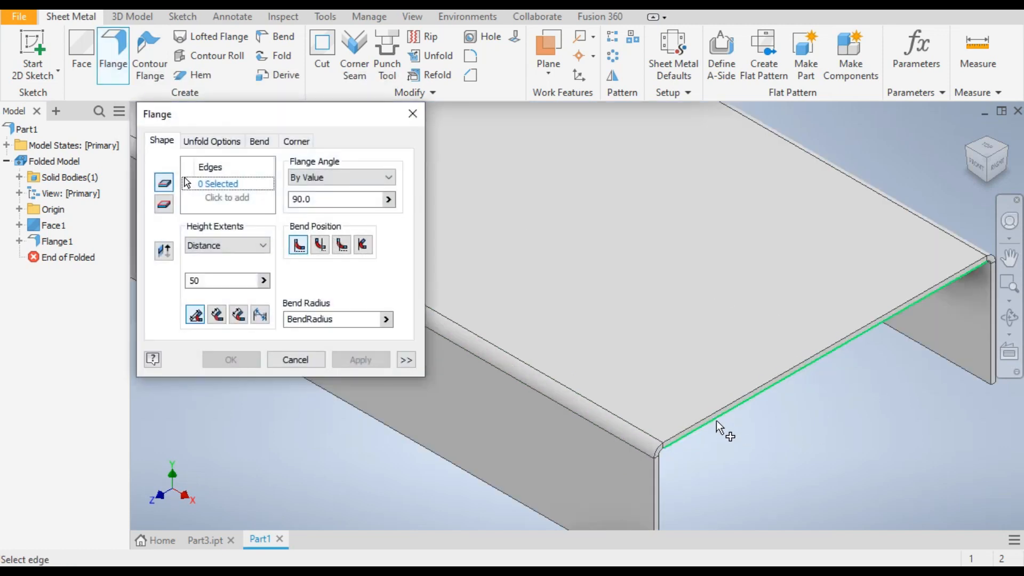
left_click(716, 420)
scroll(645, 304, "down", 1)
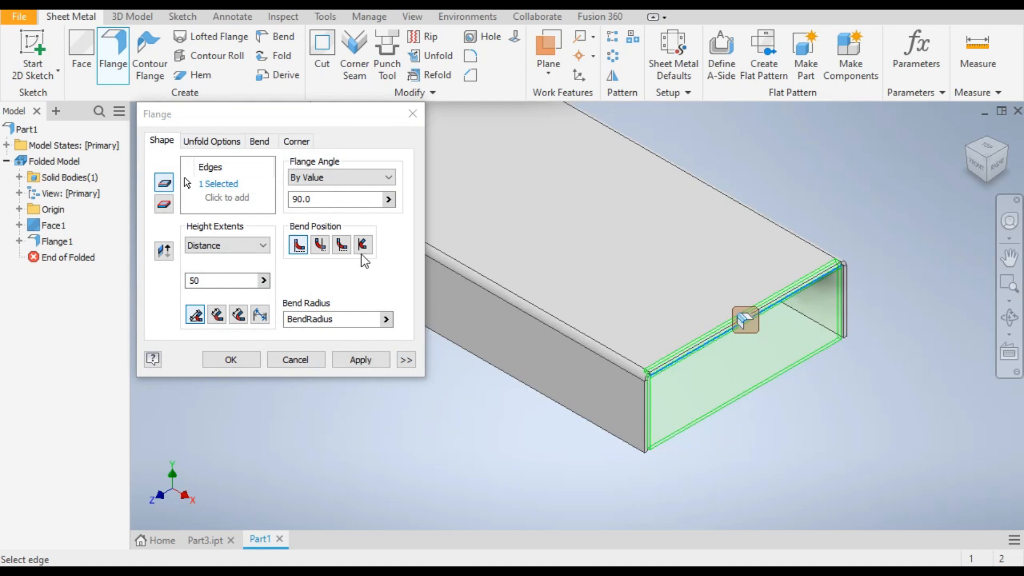
left_click(967, 155)
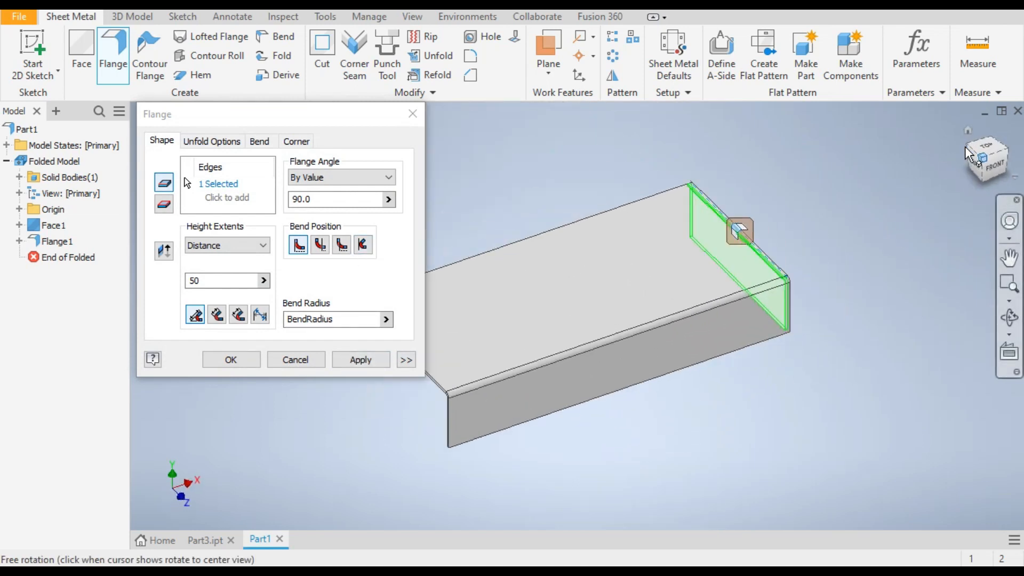
scroll(469, 405, "up", 5)
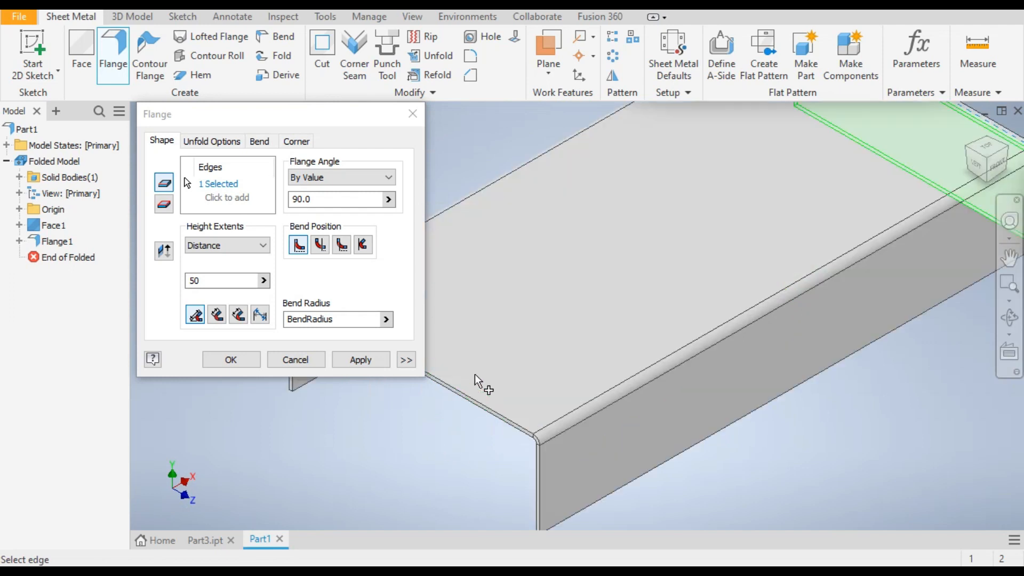
left_click(473, 411)
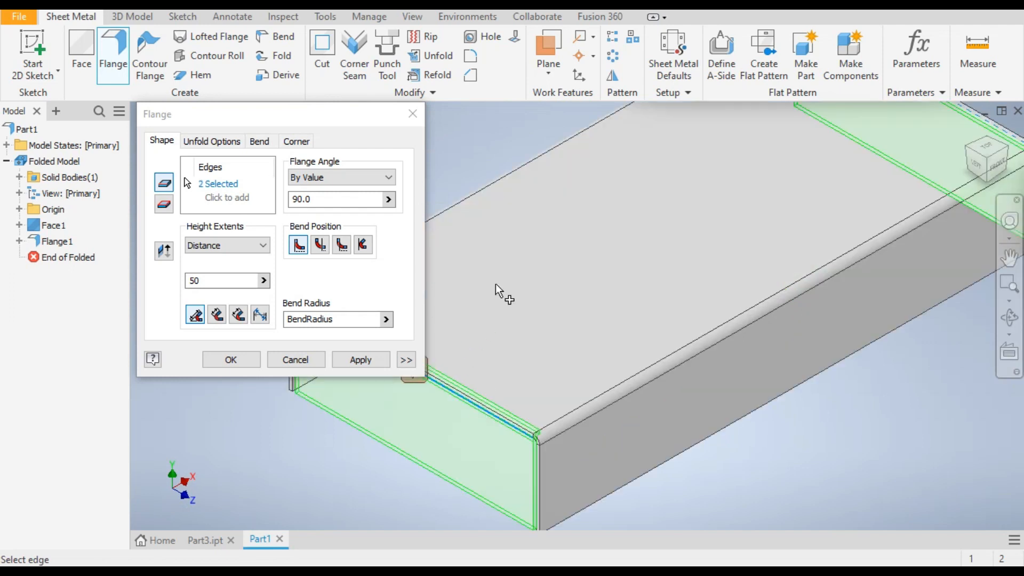
scroll(498, 294, "down", 5)
left_click(1000, 155)
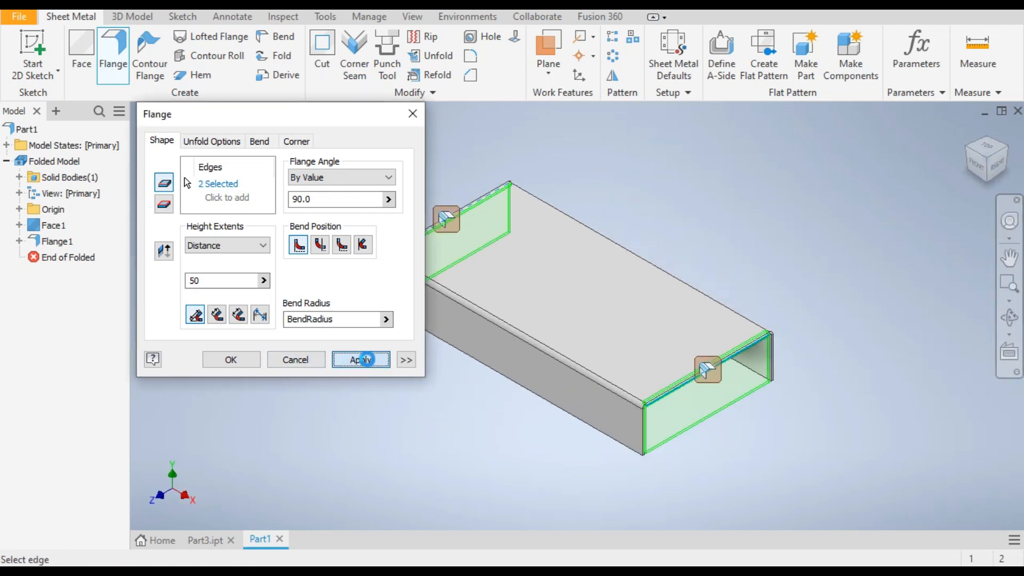
left_click(360, 360)
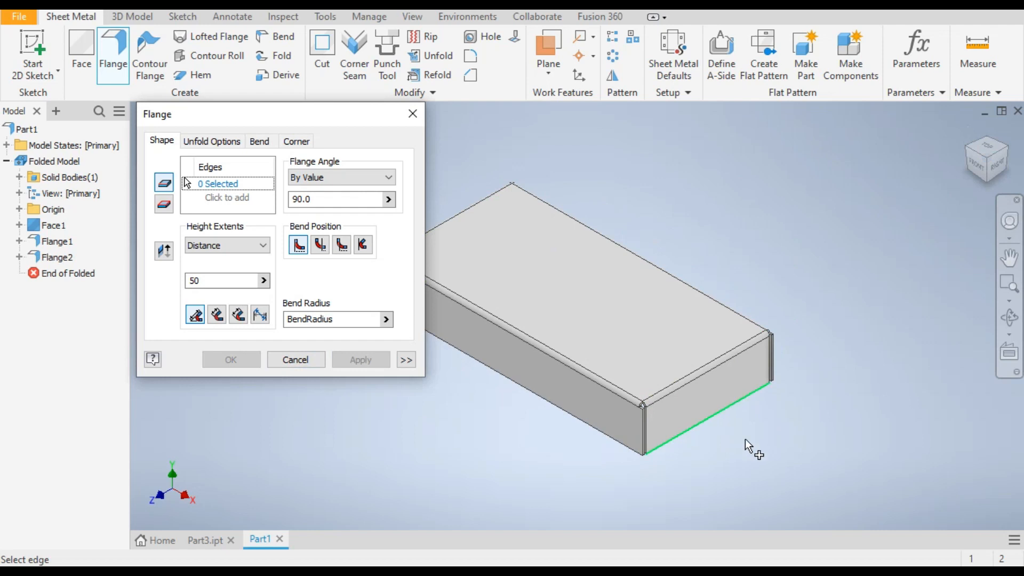
- Add an outward 50 mm flange at 90 degrees to the lower outer edge of each end flange
left_click(711, 427)
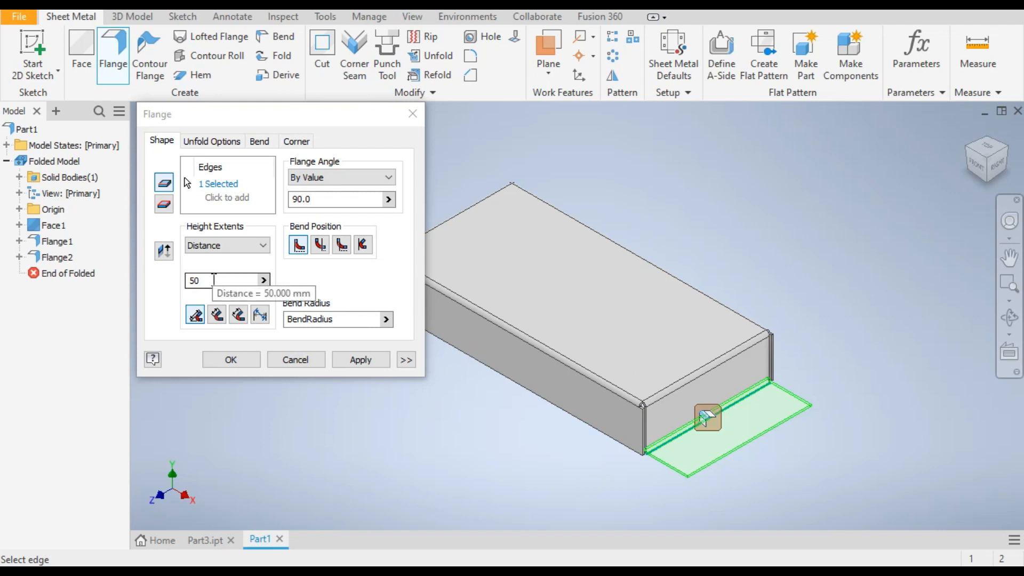
left_click(360, 359)
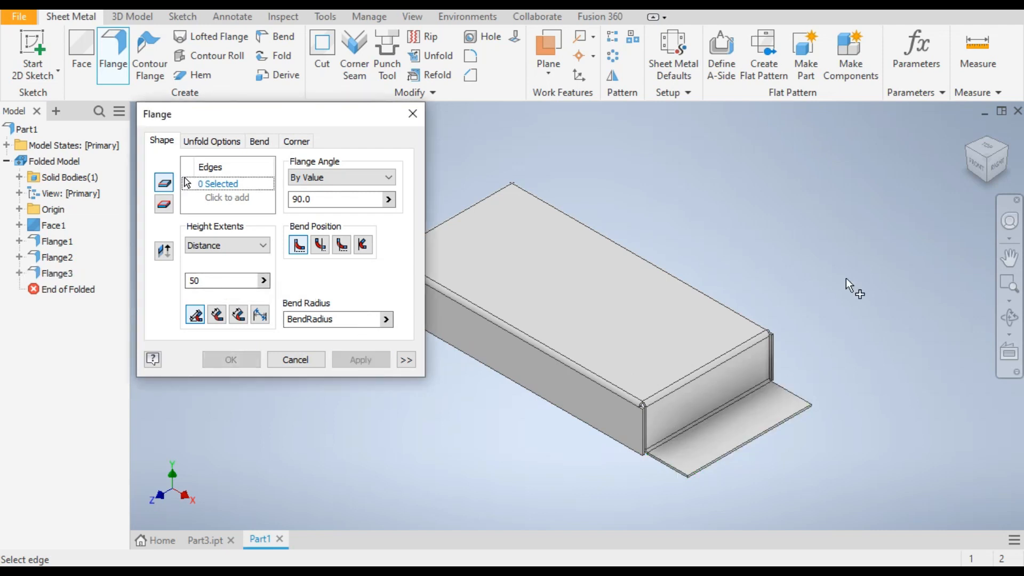
left_click(965, 148)
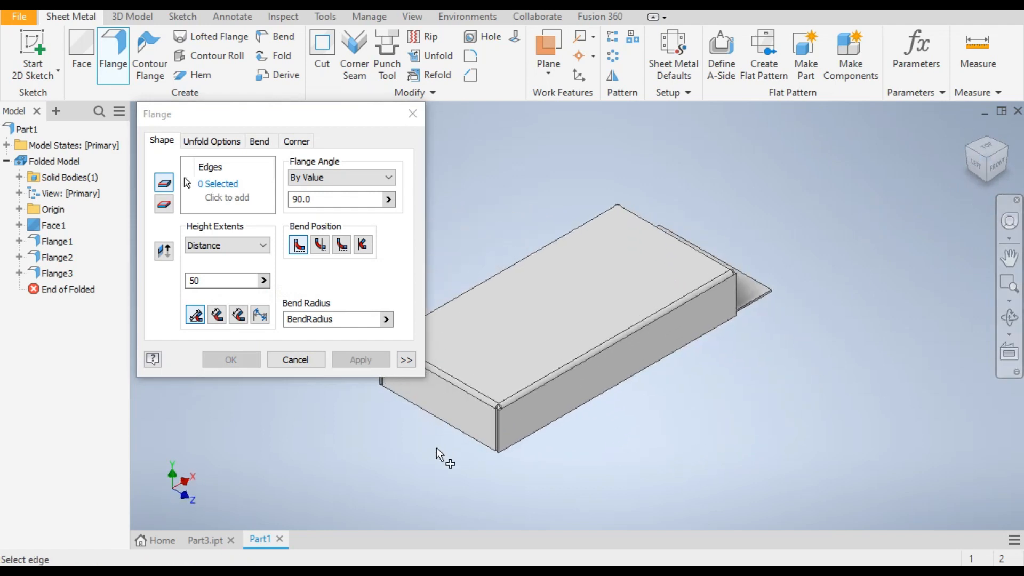
left_click(469, 455)
left_click(360, 359)
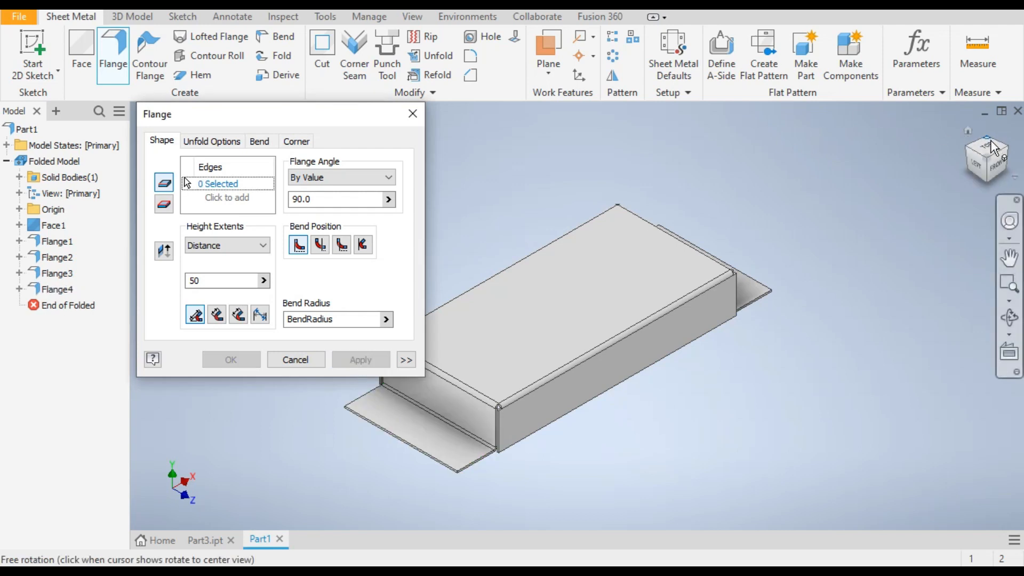
left_click(1006, 151)
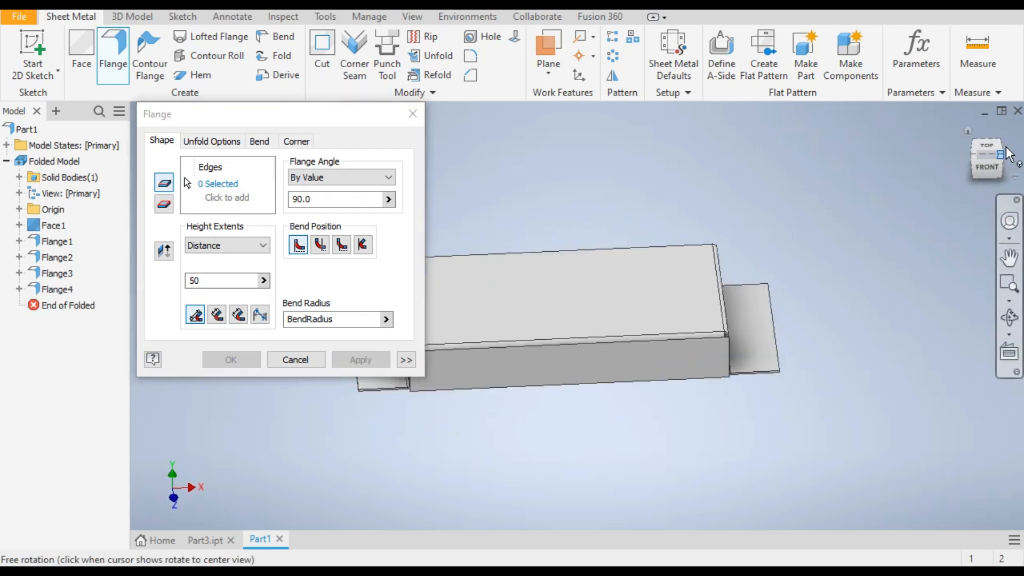
left_click(296, 360)
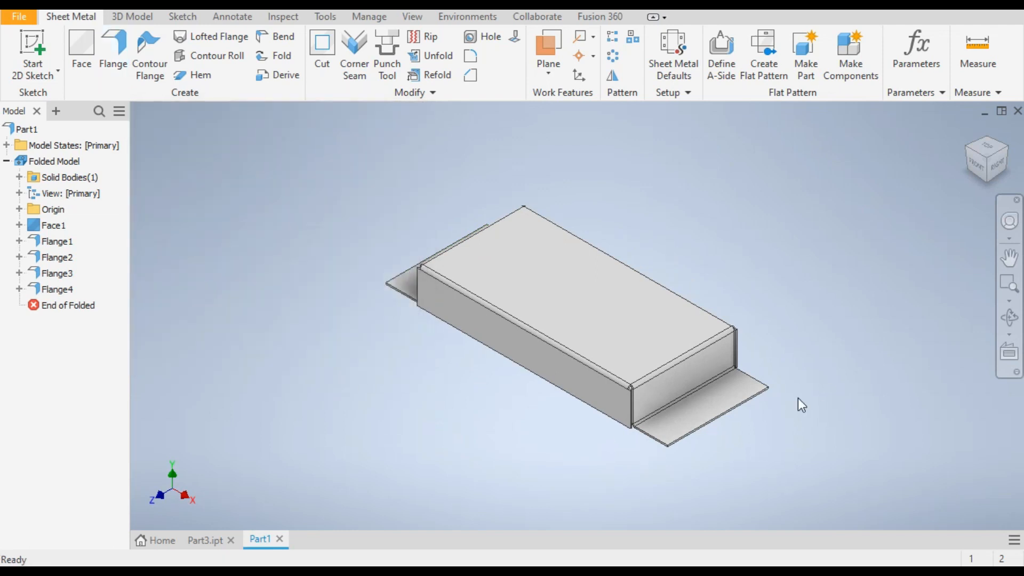
- Check the slots on the example part Part3.ipt and start a sketch on the top face of Part1
left_click(204, 538)
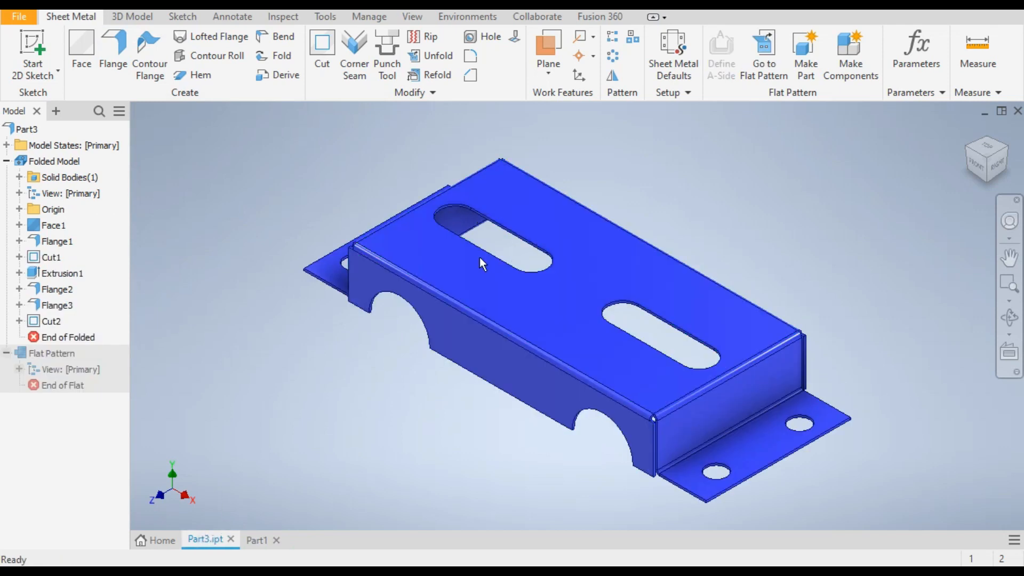
left_click(257, 540)
left_click(553, 272)
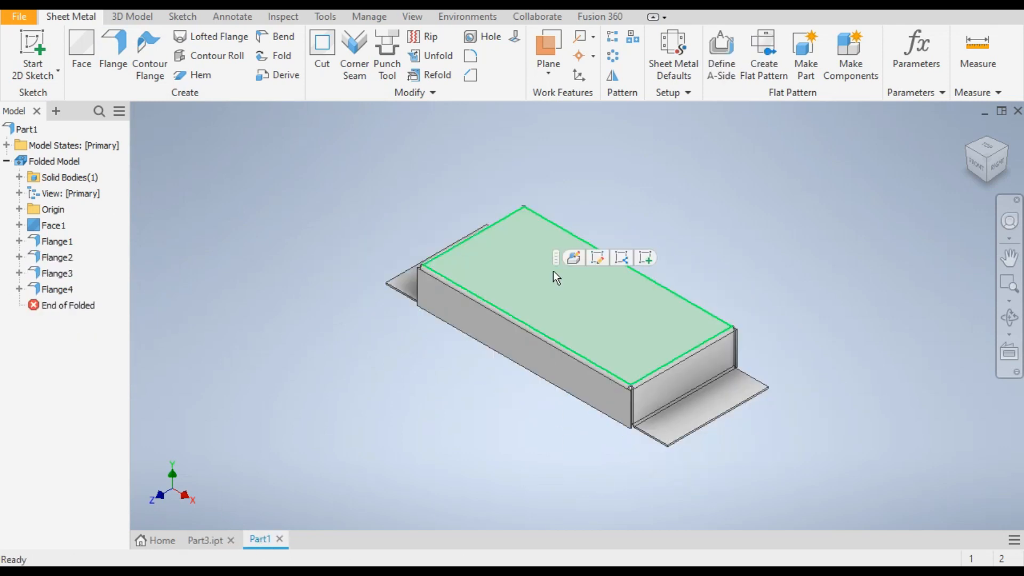
left_click(647, 258)
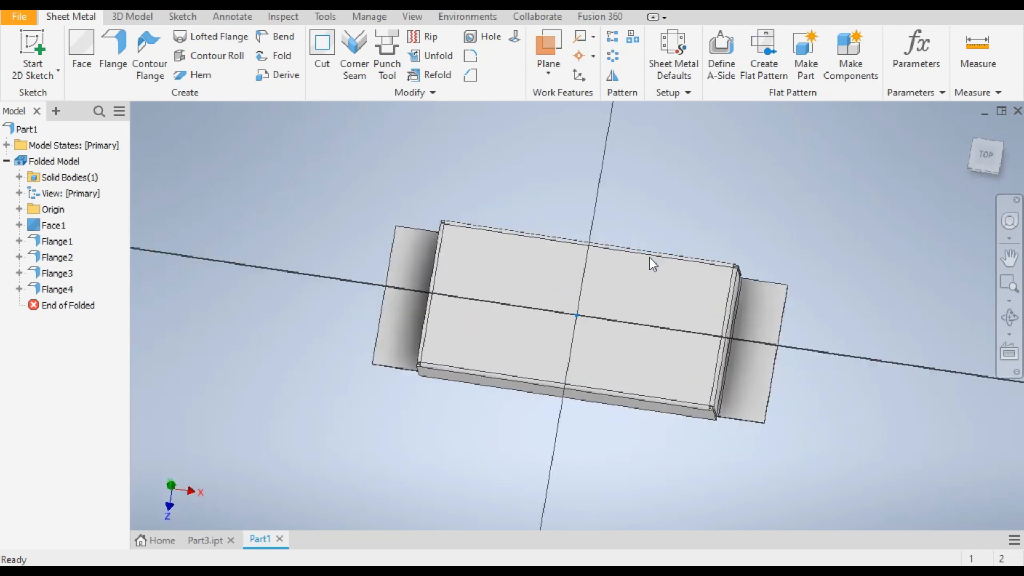
- Sketch two center-to-center slots along the horizontal axis, one each side of the origin, the left one about 80 mm between centers
left_click(209, 77)
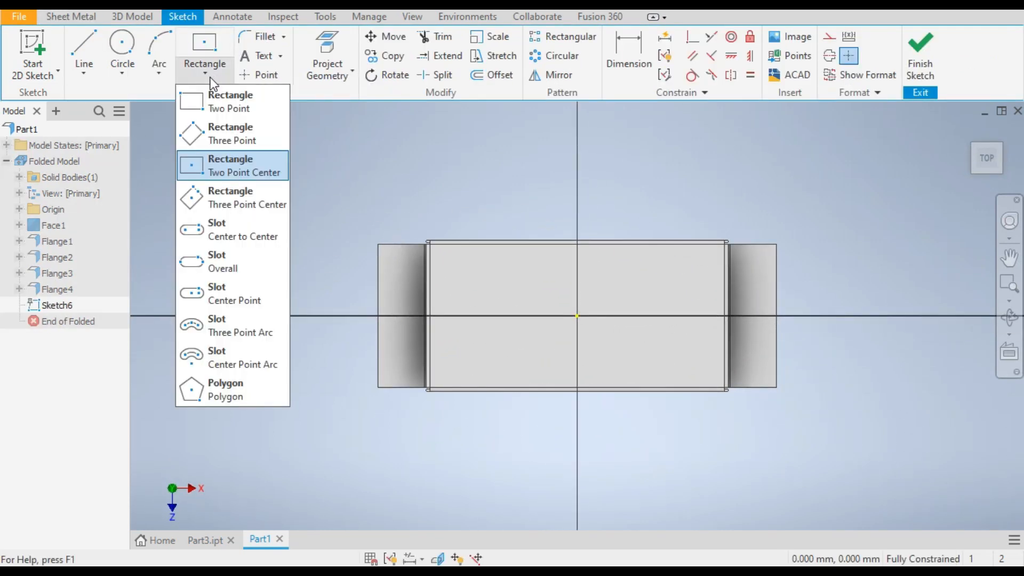
left_click(217, 243)
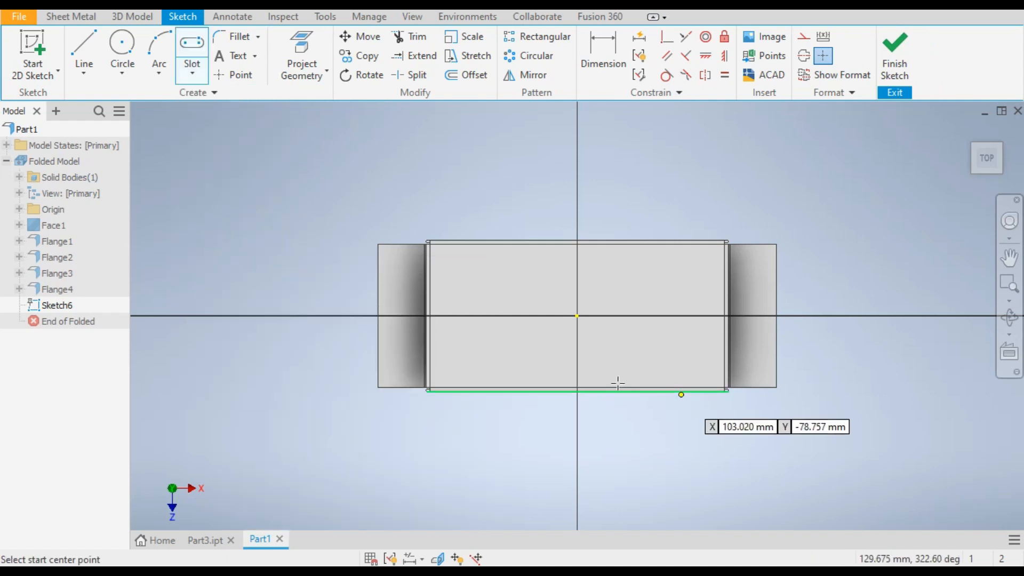
scroll(523, 325, "up", 3)
left_click(423, 304)
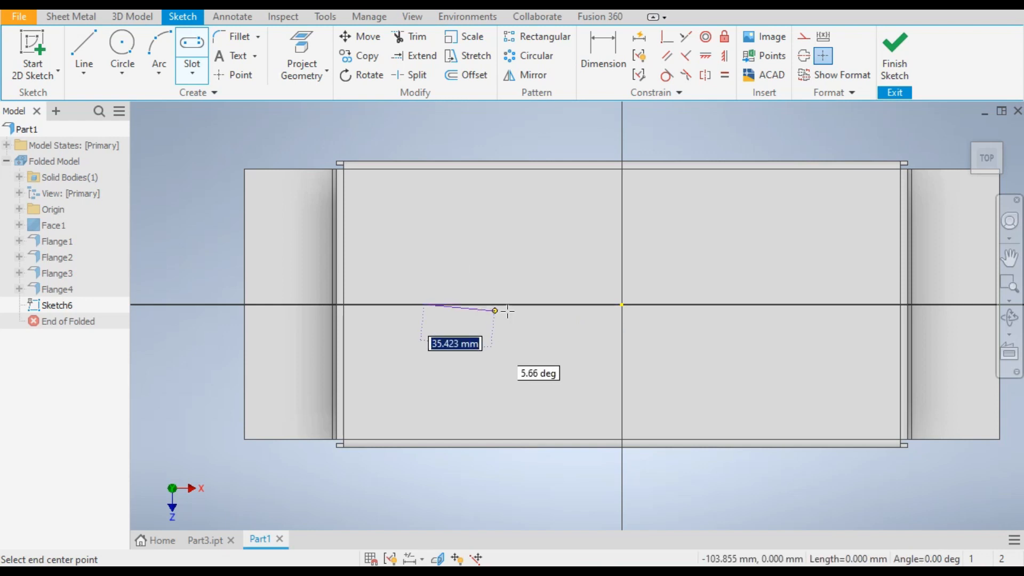
left_click(575, 304)
left_click(568, 327)
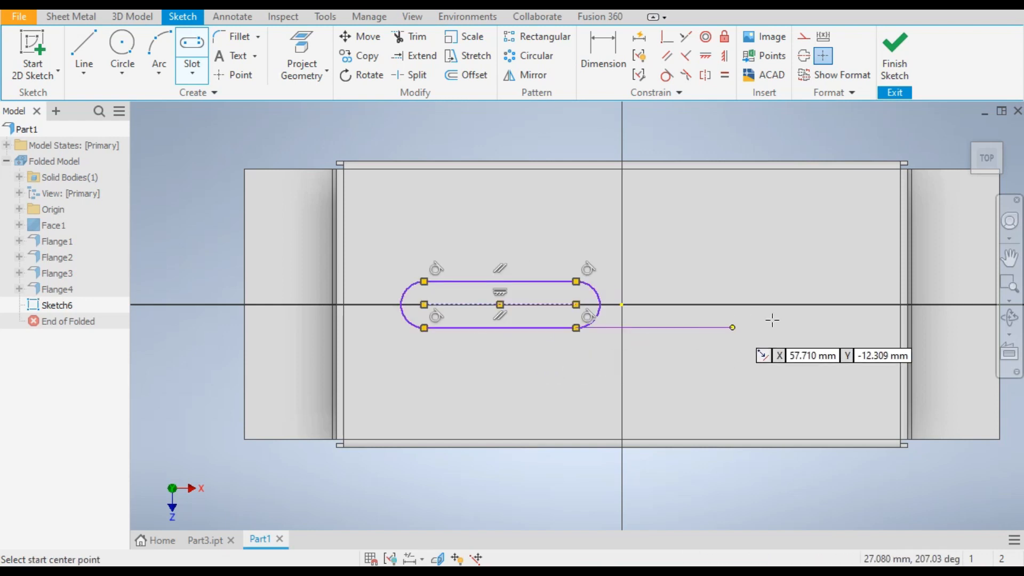
left_click(726, 304)
left_click(865, 304)
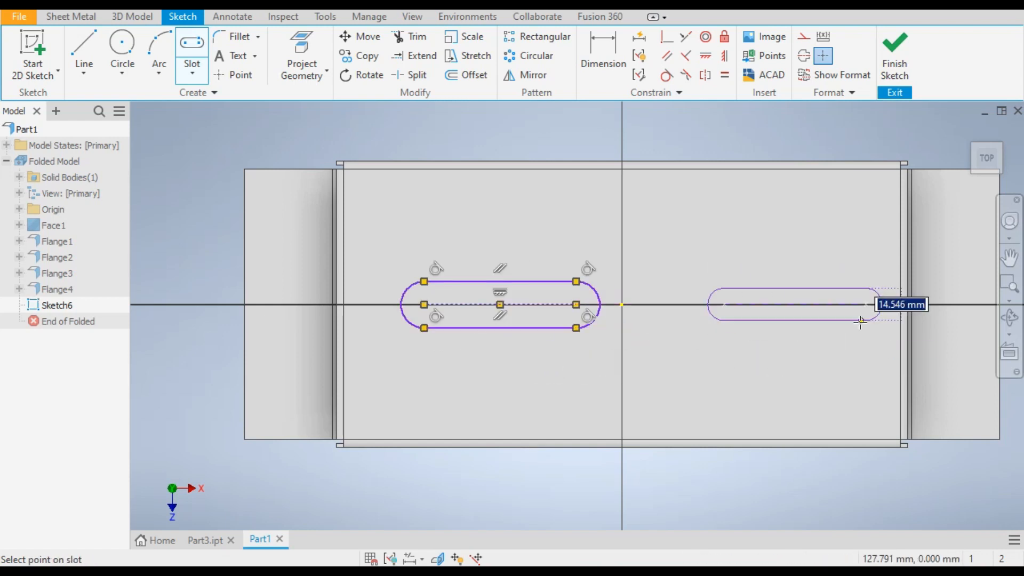
left_click(860, 328)
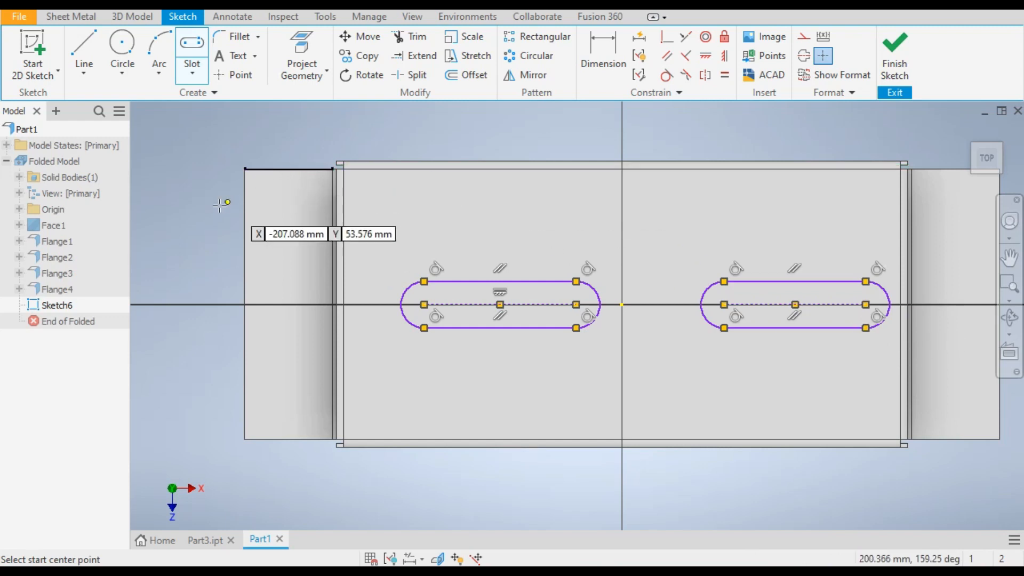
- Dimension the left slot's center-to-center length as 75 mm
left_click(615, 65)
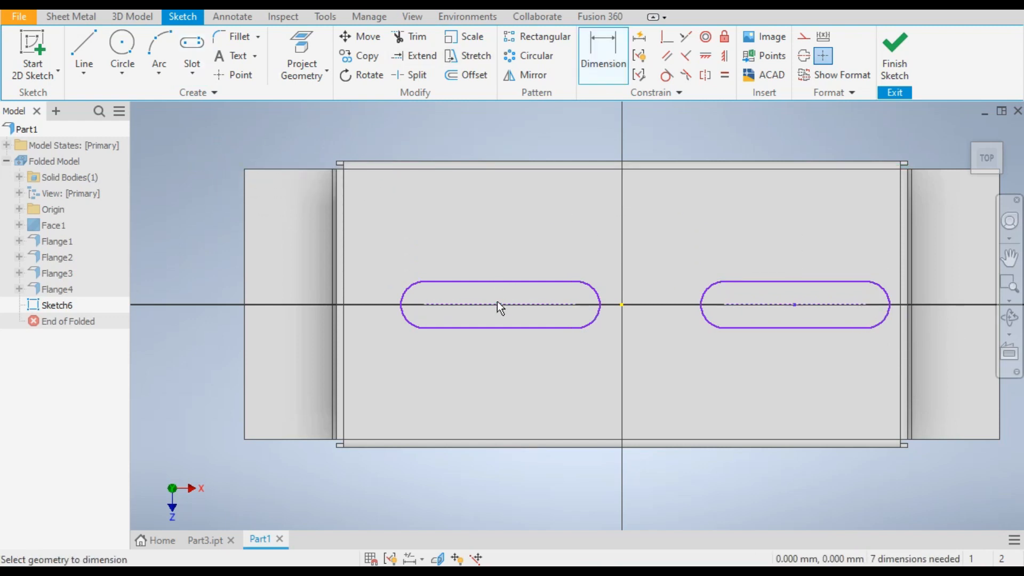
left_click(465, 305)
left_click(480, 364)
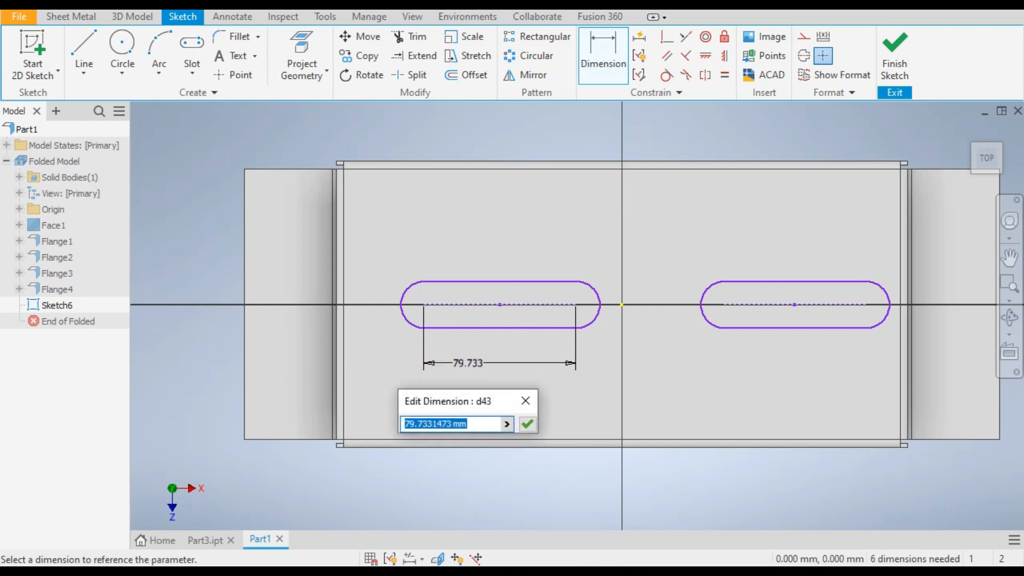
type("75")
key("Return")
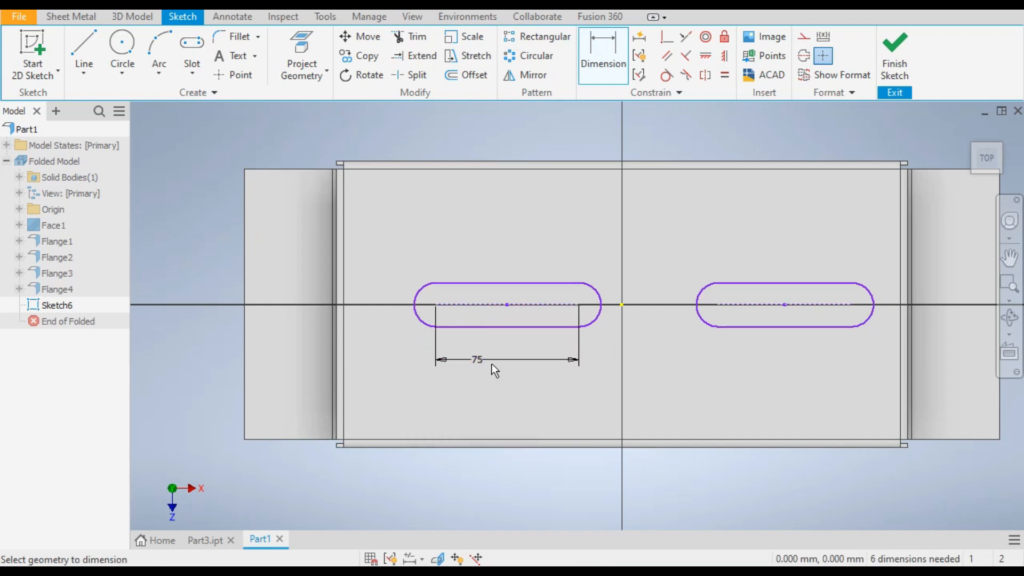
- Dimension the left slot's outer arc center 30 mm from the plate's left short edge
left_click(436, 303)
left_click(337, 322)
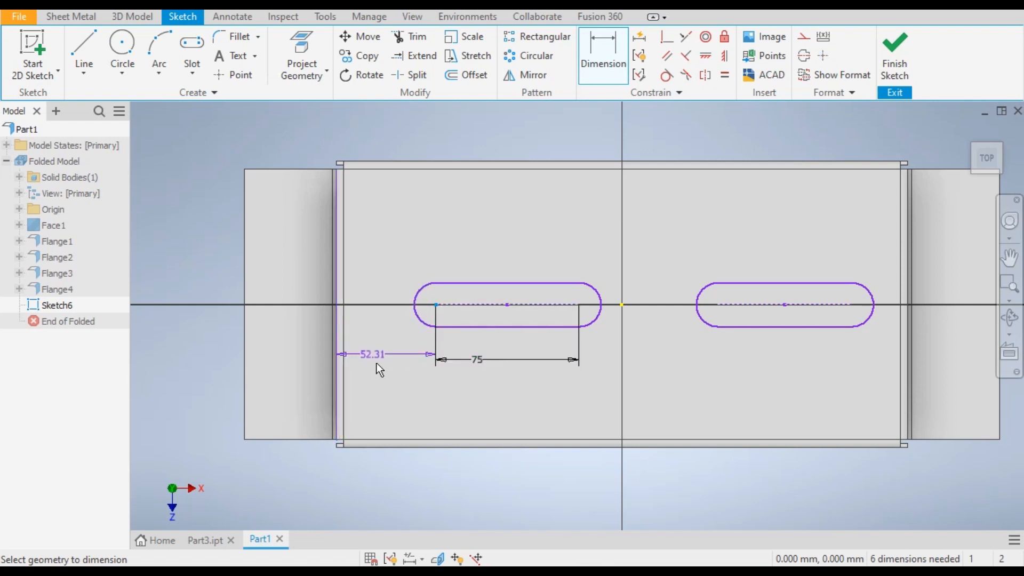
left_click(376, 361)
type("30")
key("Return")
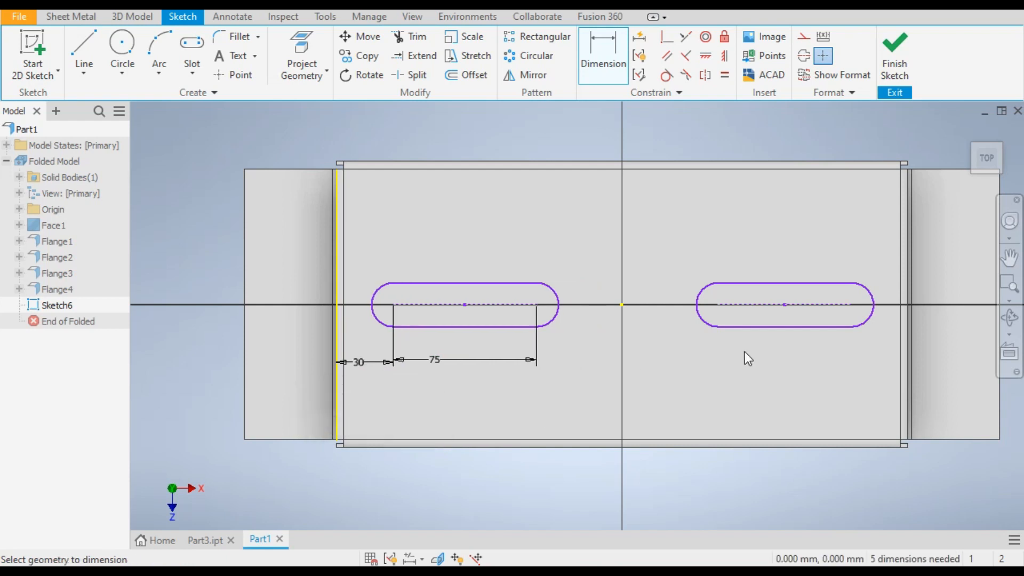
- Dimension the right slot's outer arc center 30 mm from the plate's right short edge
left_click(852, 304)
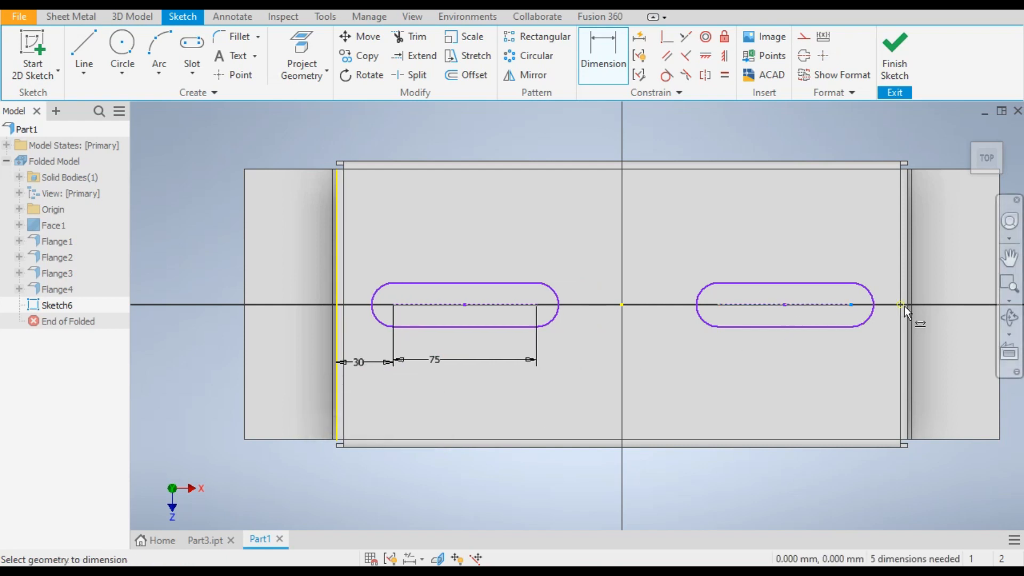
left_click(906, 319)
left_click(867, 379)
type("30")
key("Return")
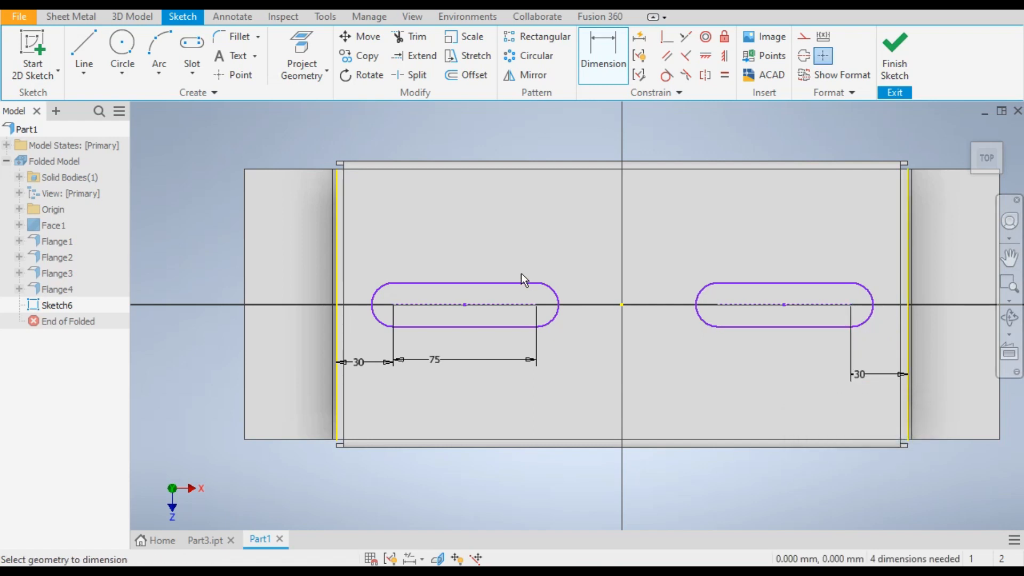
- Dimension the left slot's inner end arc with a radius of 15 mm
left_click(555, 289)
left_click(597, 273)
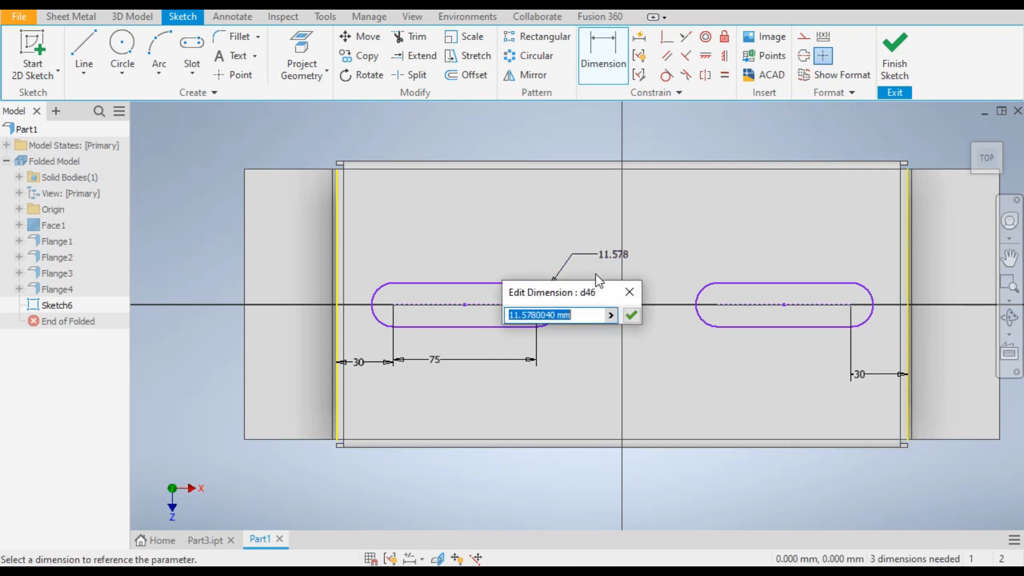
type("15")
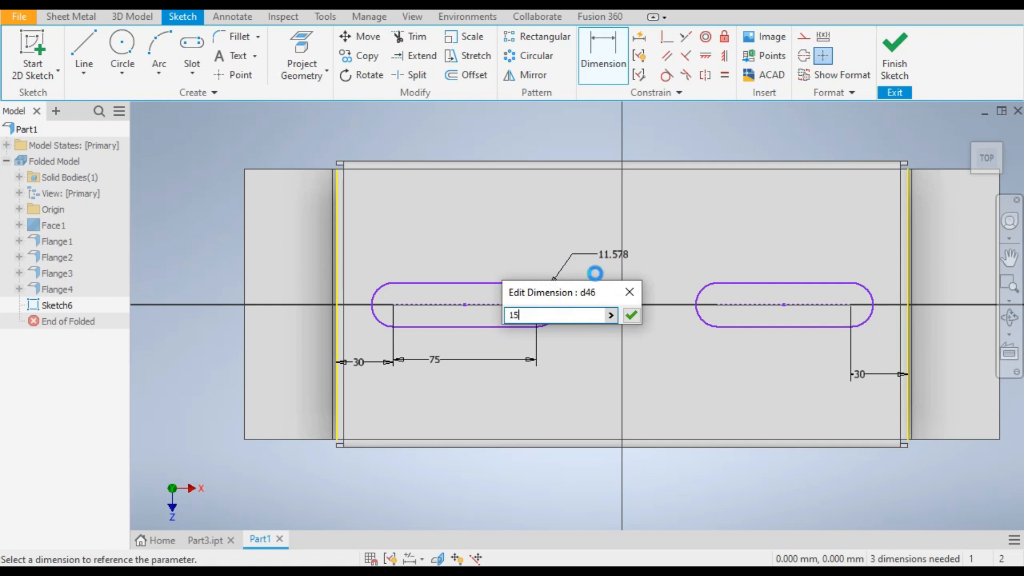
key("Return")
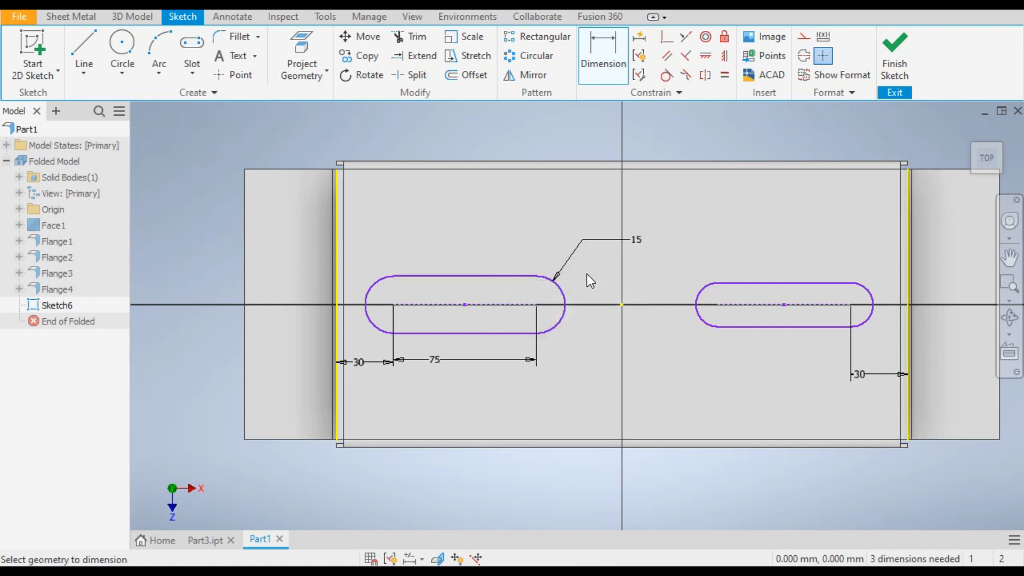
- Apply Equal constraints between the two slots' end arcs and between their centerlines so both slots match in size
left_click(725, 76)
left_click(698, 299)
left_click(554, 290)
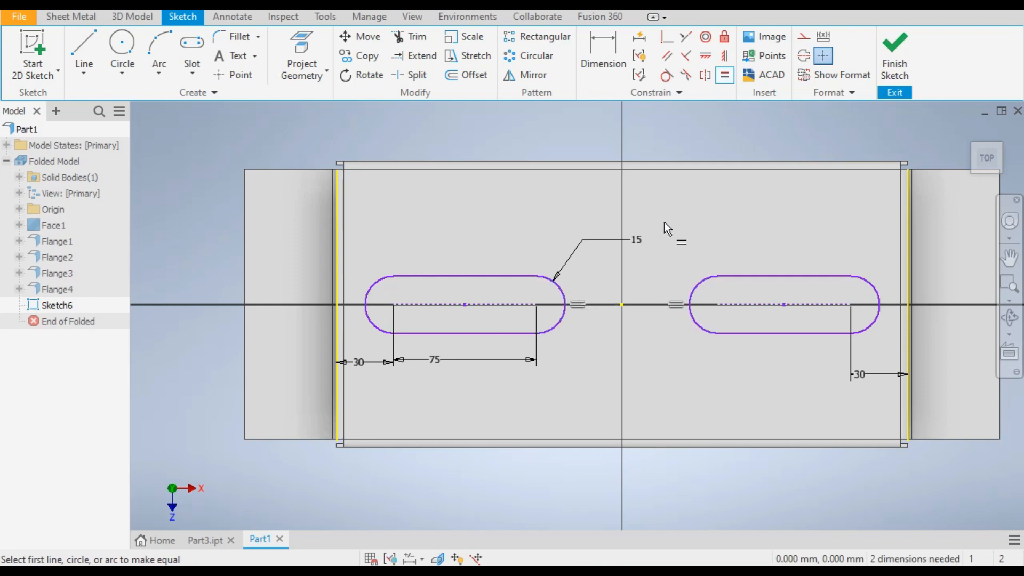
left_click(753, 305)
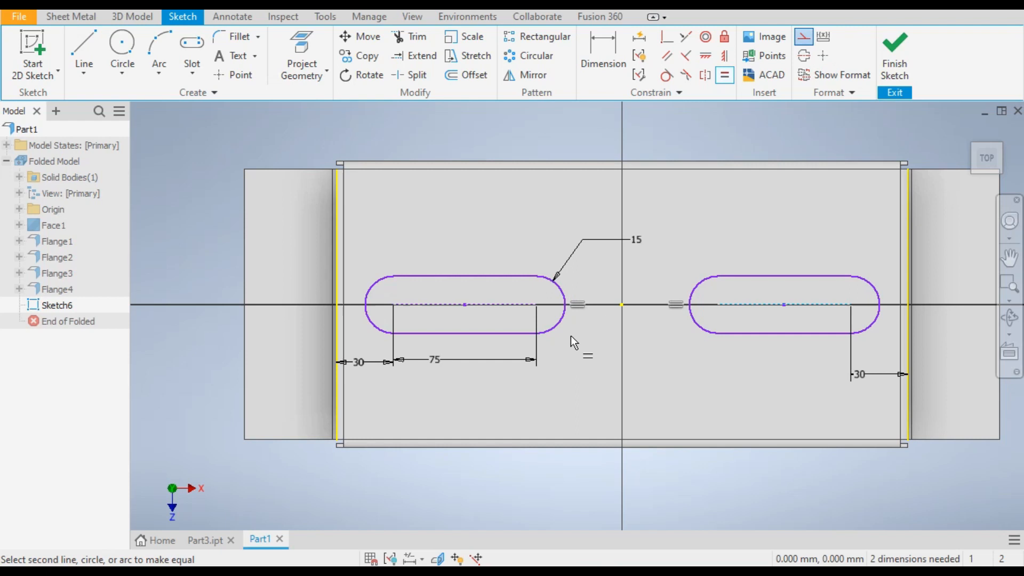
left_click(498, 306)
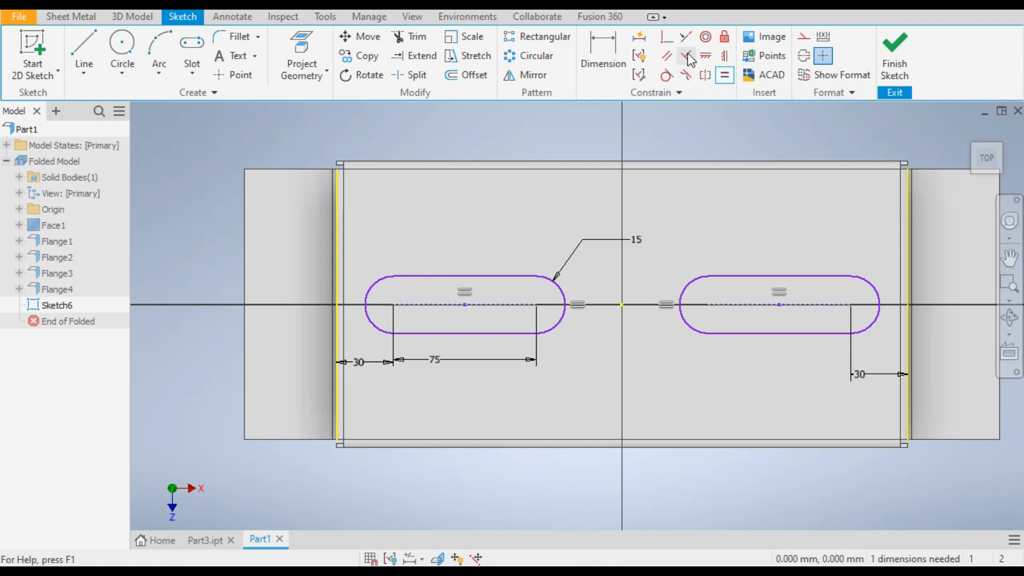
- Align the left slot's center horizontally with the sketch origin using a Horizontal constraint, and finish the sketch
left_click(706, 60)
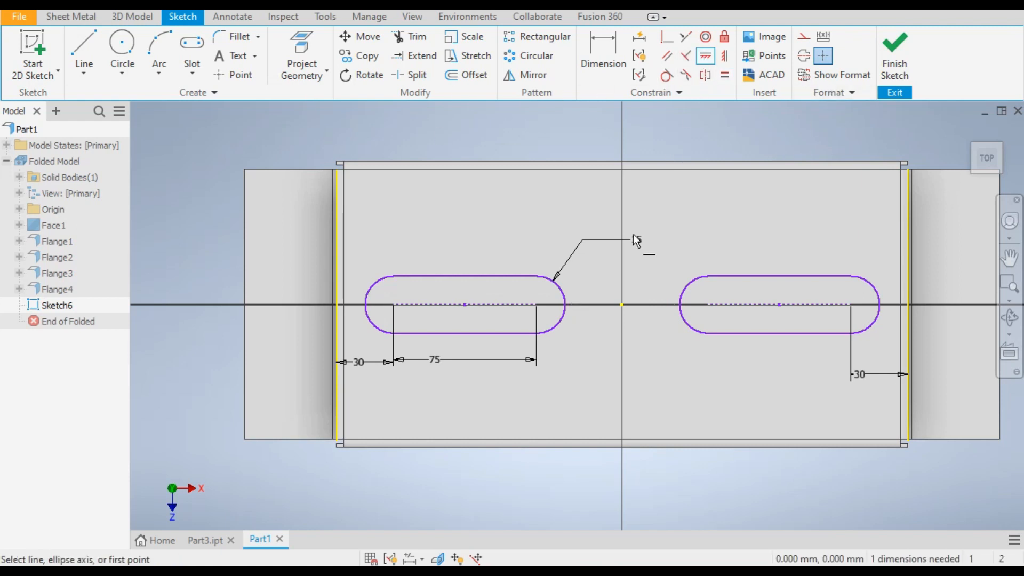
left_click(622, 305)
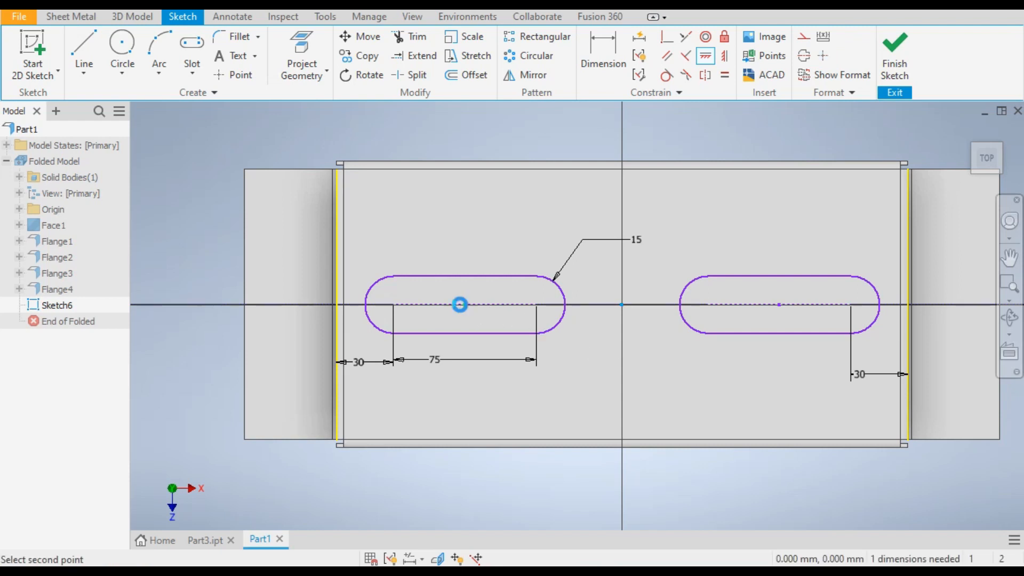
left_click(459, 304)
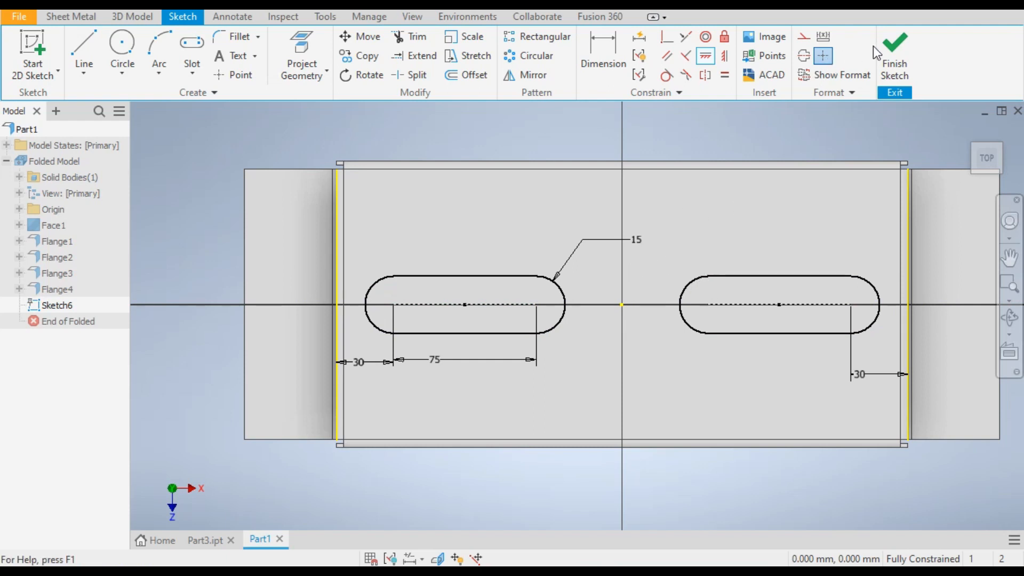
left_click(894, 54)
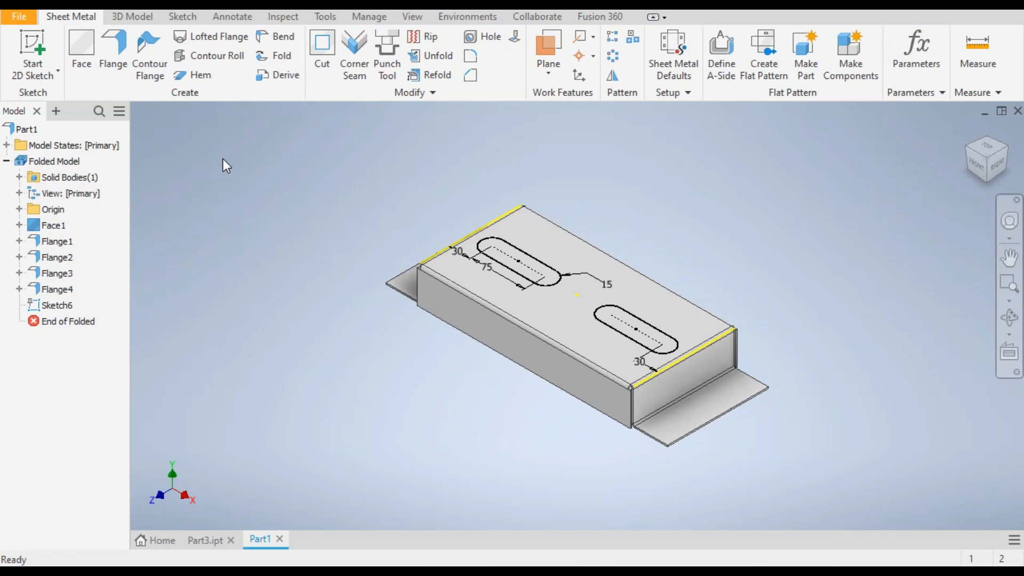
- Cut both slot profiles through the plate using a Distance extent equal to Thickness
left_click(324, 54)
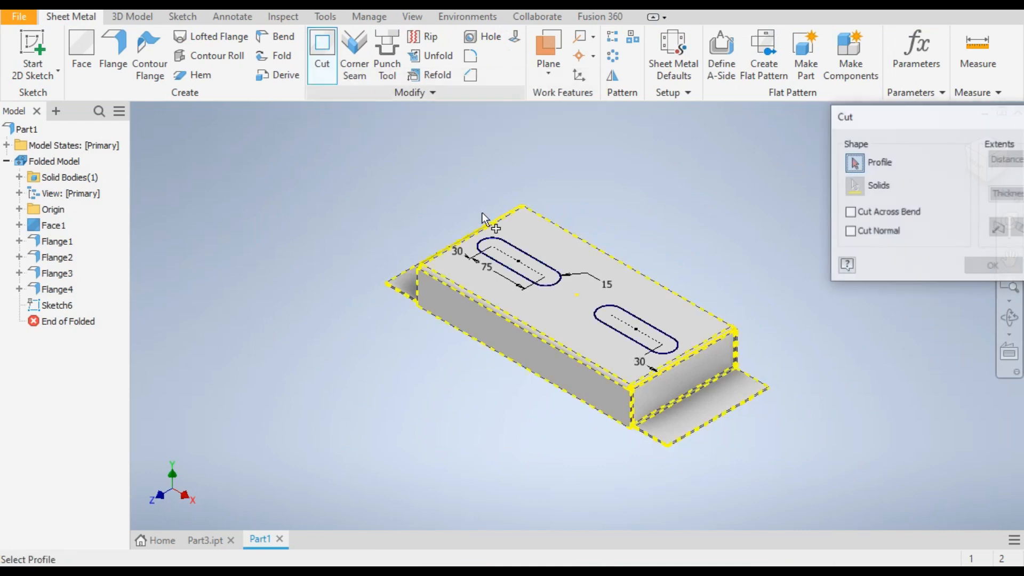
left_click(533, 270)
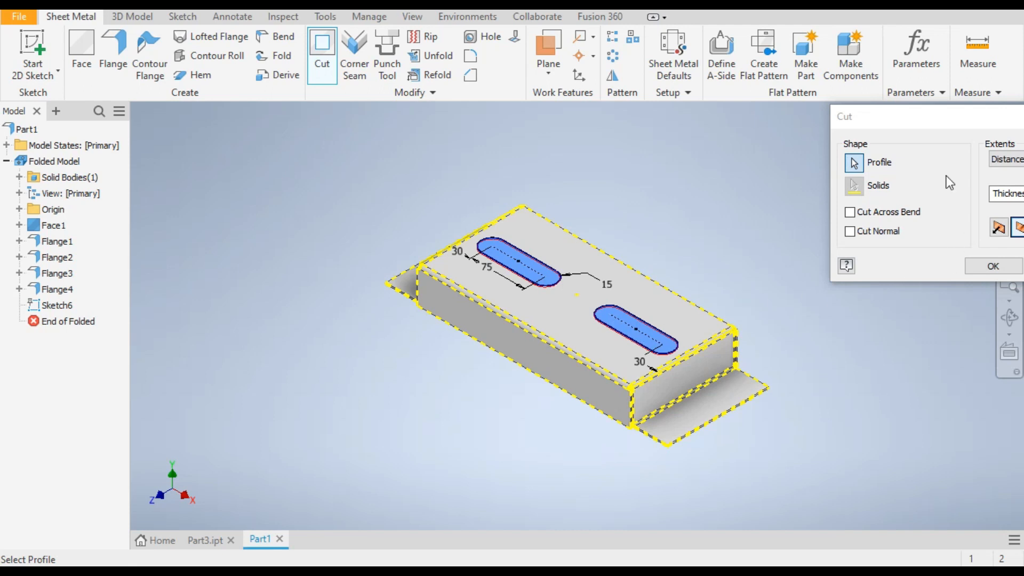
left_click_drag(937, 117, 737, 89)
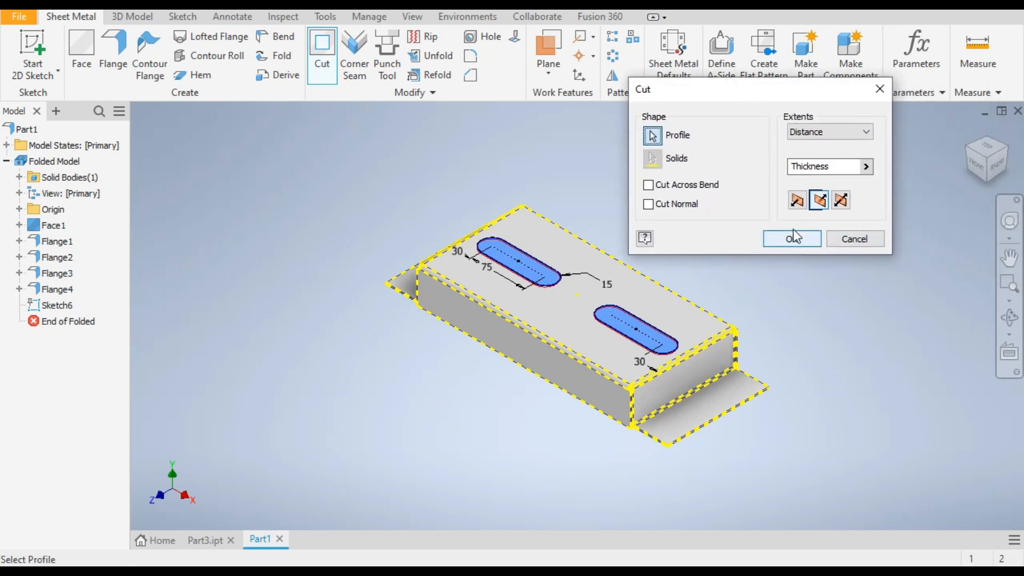
mouse_move(823, 168)
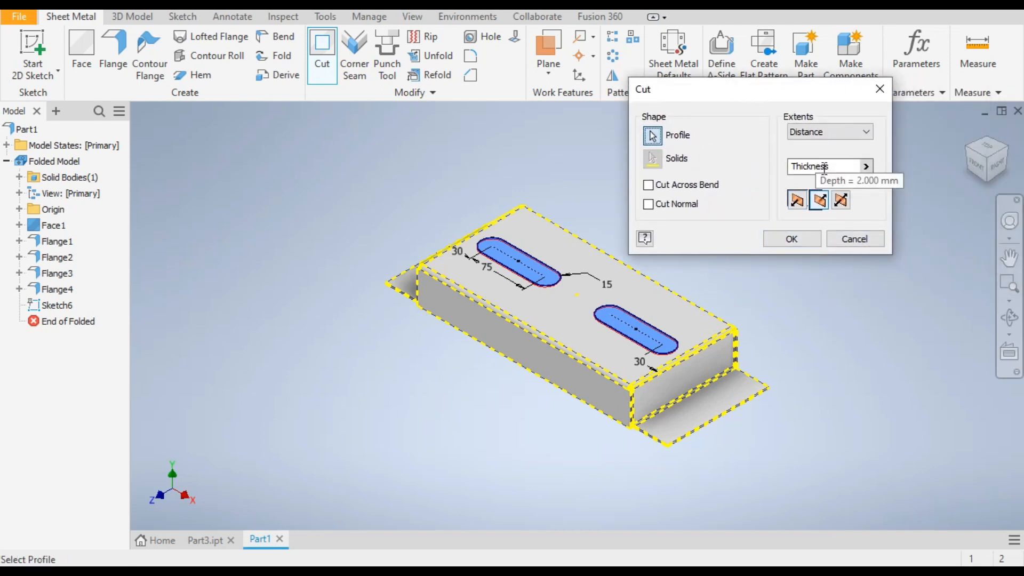
left_click(791, 239)
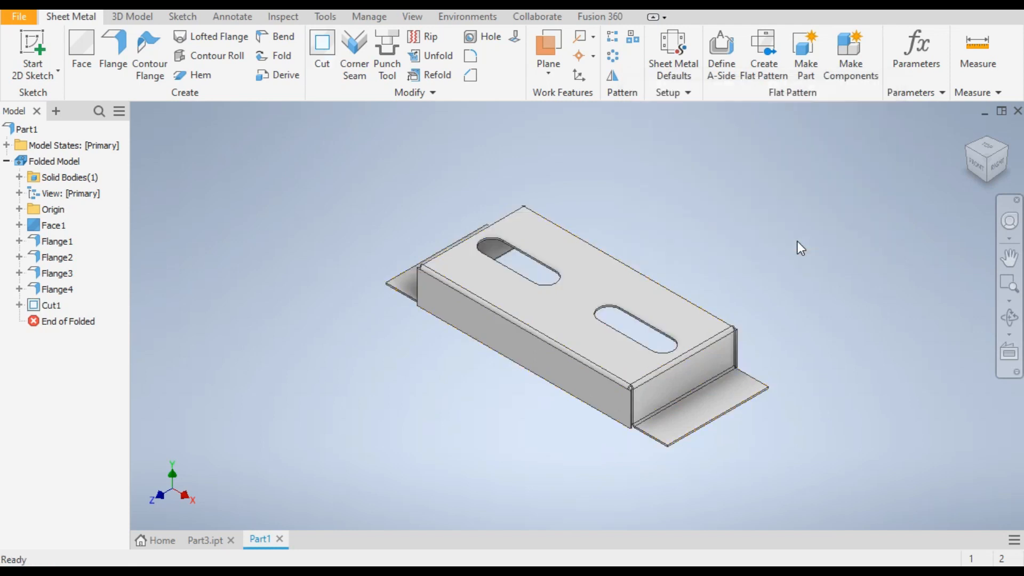
- Create a new sketch on the top face of the right outward-bent flange
scroll(767, 365, "down", 3)
scroll(741, 406, "up", 3)
left_click(693, 401)
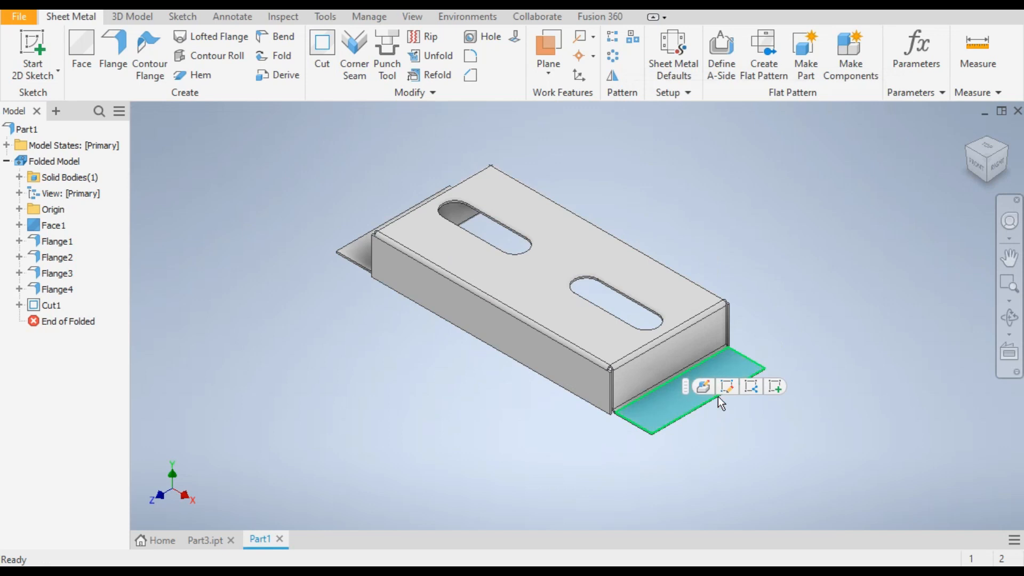
left_click(777, 388)
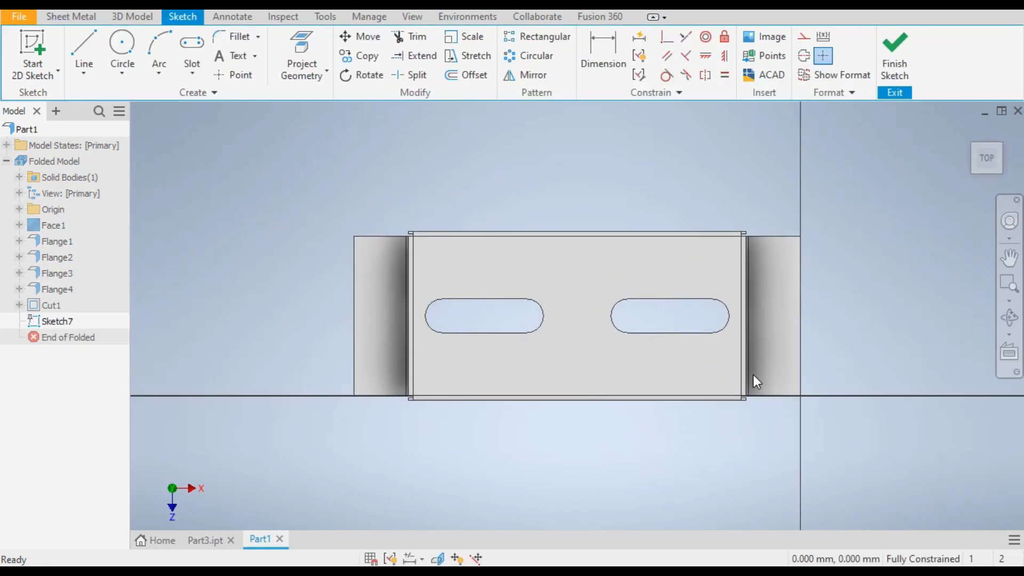
- Sketch two circles of 20 mm diameter on the left outward flange, one near its upper end and one near its lower end
left_click(126, 48)
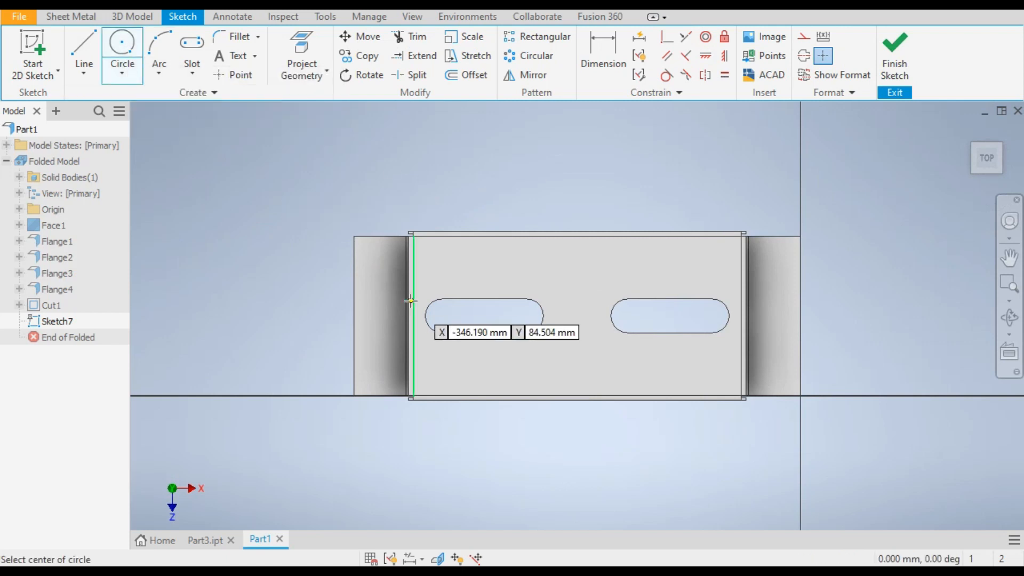
scroll(390, 293, "up", 2)
left_click(362, 250)
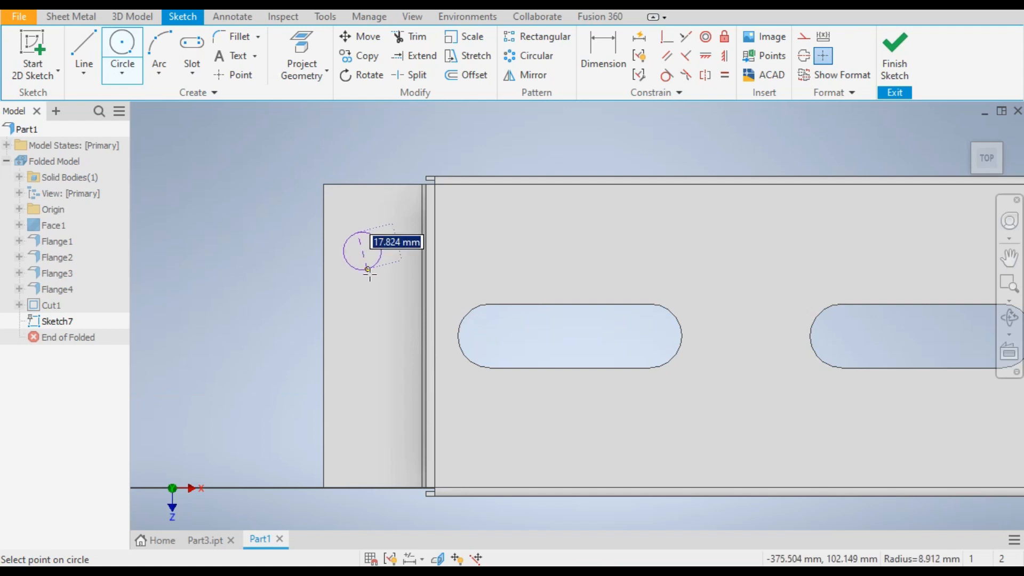
type("20")
key("Return")
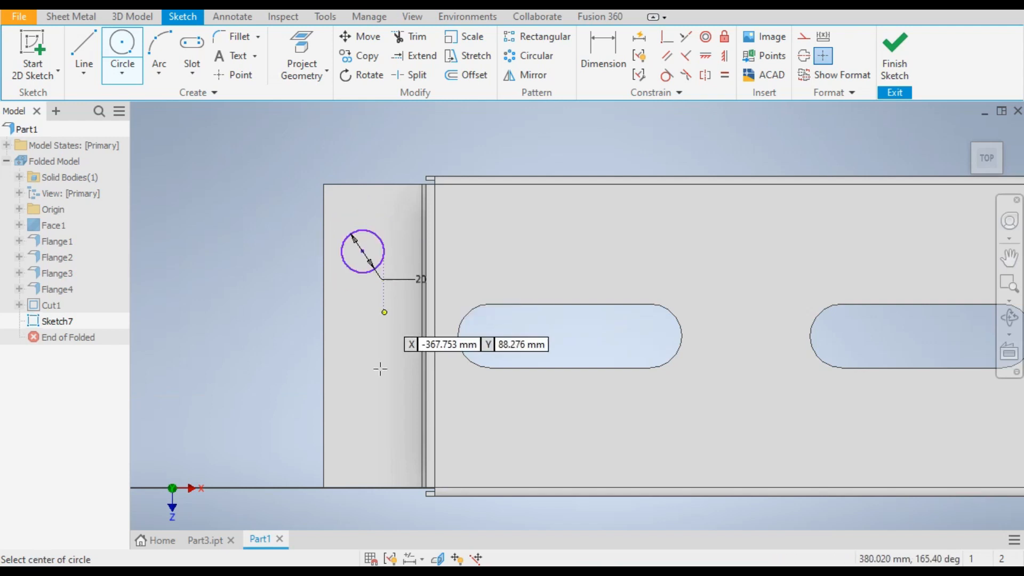
left_click(353, 415)
type("20")
key("Return")
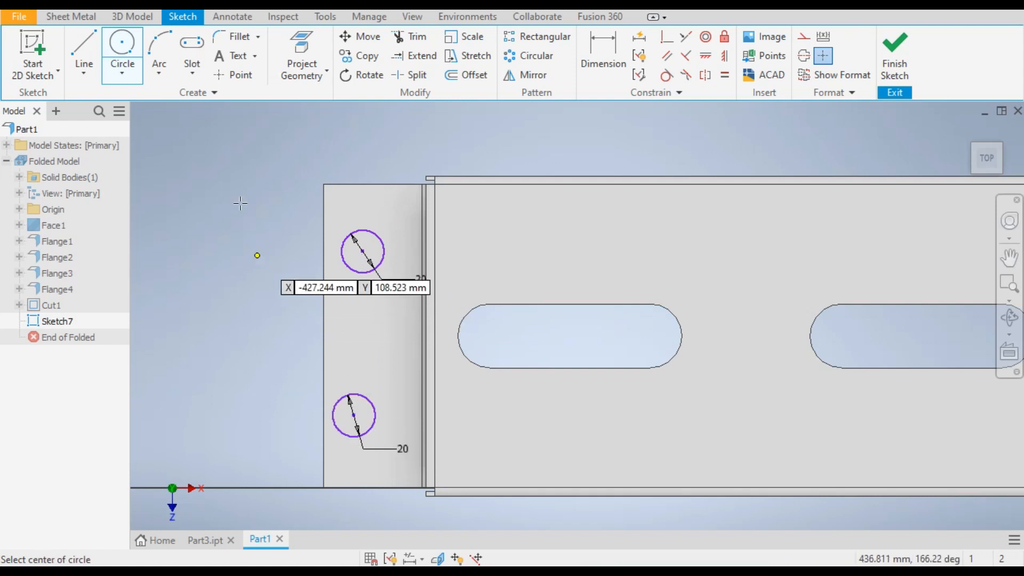
- Dimension the upper circle's center 30 mm from the left flange's upper edge
left_click(610, 47)
left_click(382, 237)
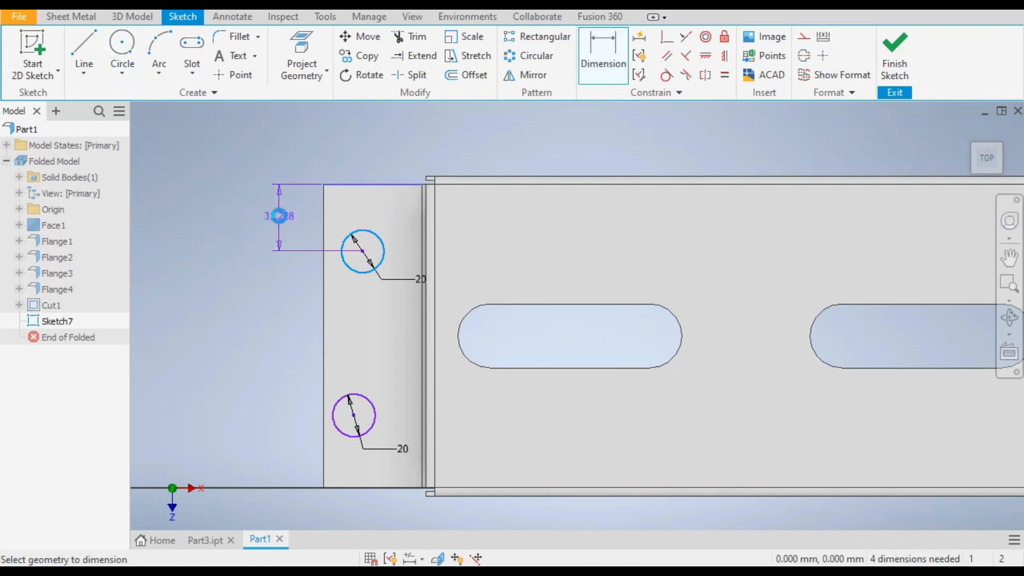
left_click(279, 216)
type("30")
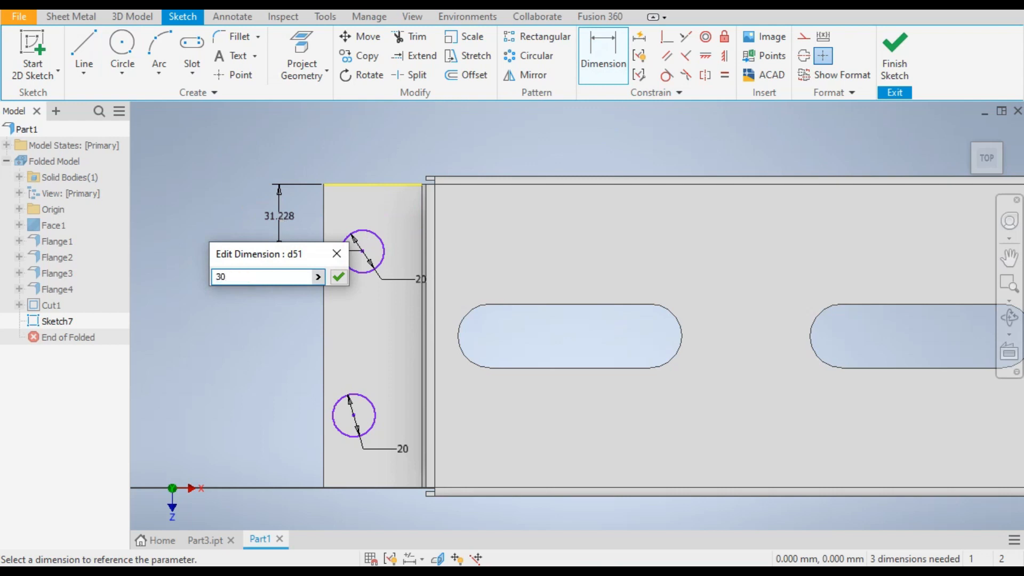
key("Return")
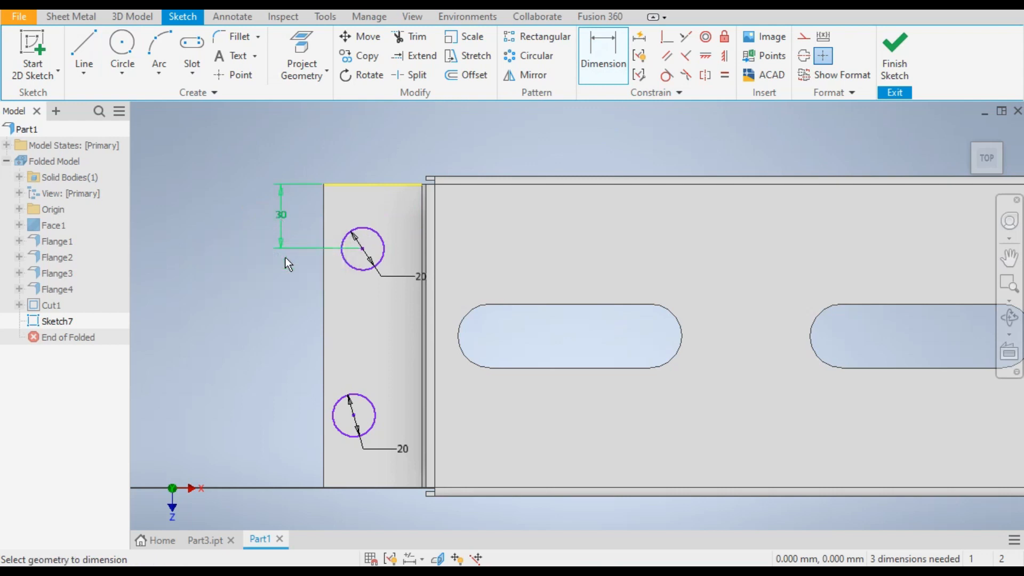
- Dimension the upper circle's center 20 mm from the left flange's outer edge
left_click(322, 294)
left_click(363, 269)
left_click(351, 312)
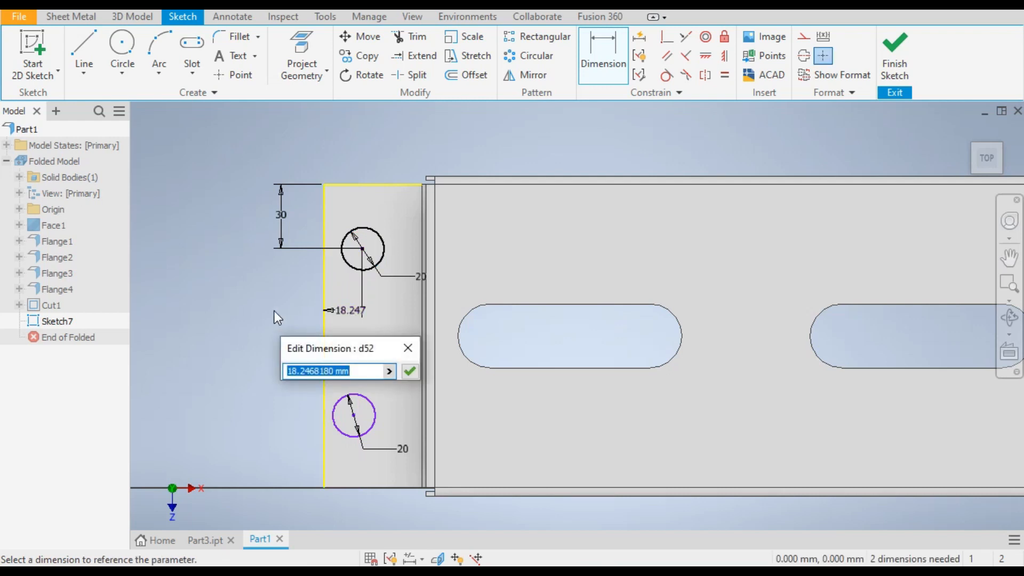
type("20")
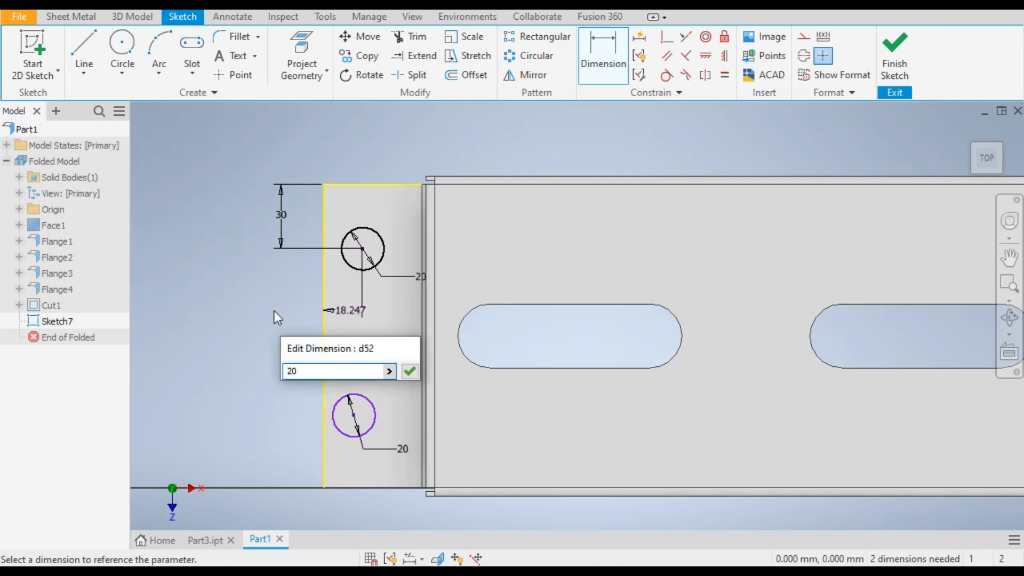
key("Return")
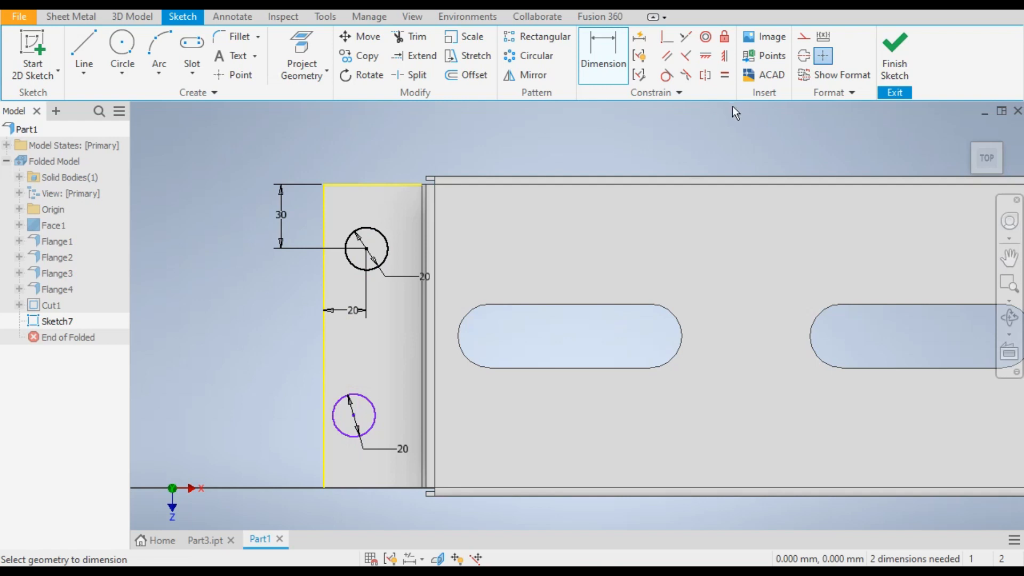
- Align the lower circle's center with the upper circle's center using a Vertical constraint
left_click(724, 56)
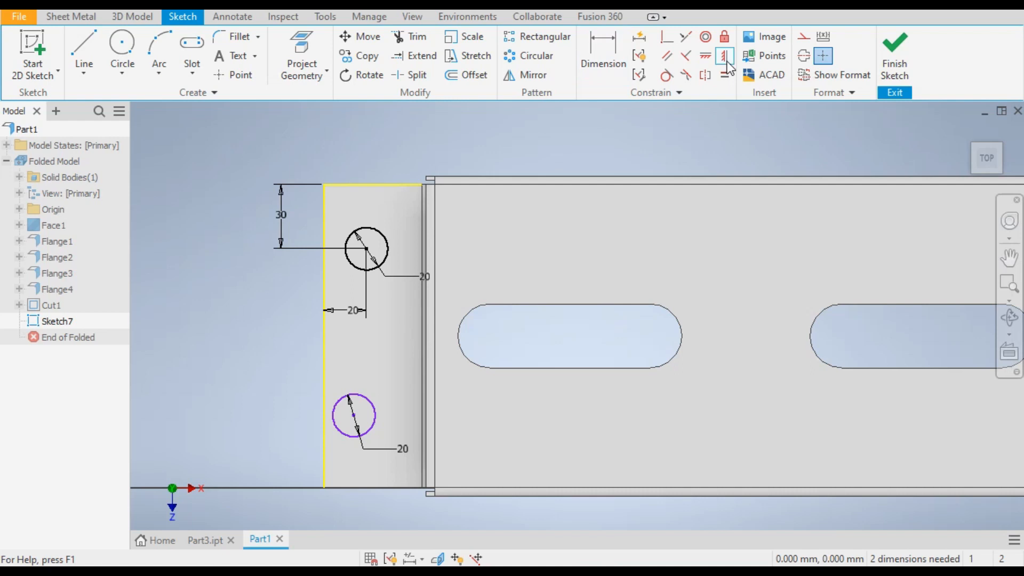
left_click(367, 249)
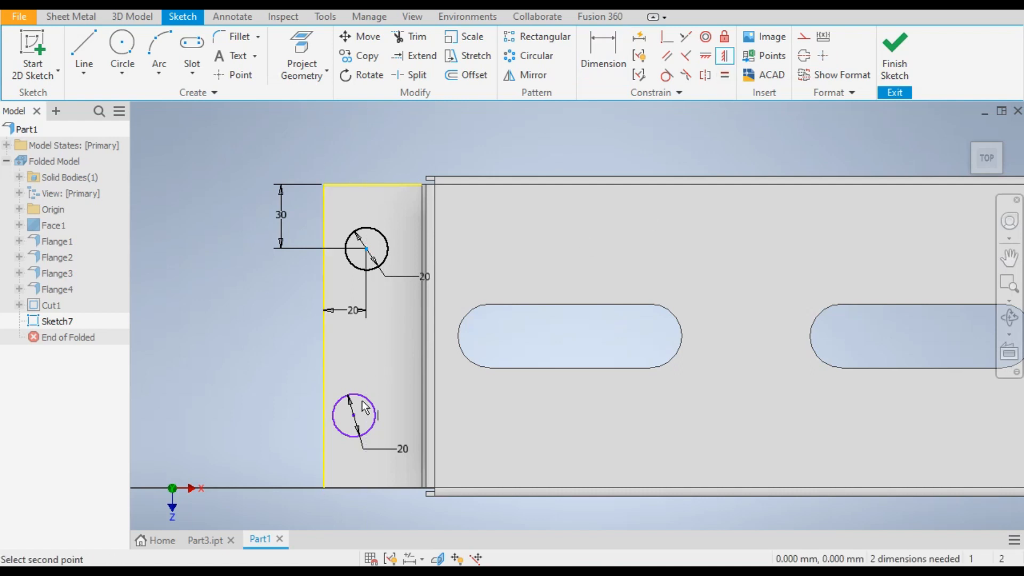
left_click(353, 416)
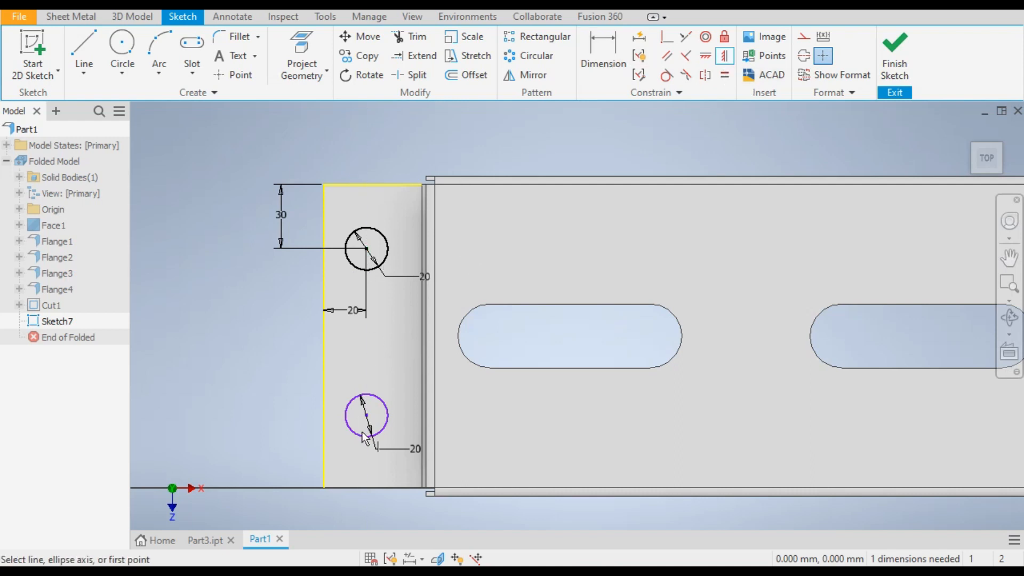
- Dimension the lower circle's center 30 mm from the left flange's lower edge
left_click(599, 64)
left_click(353, 488)
left_click(357, 433)
left_click(282, 449)
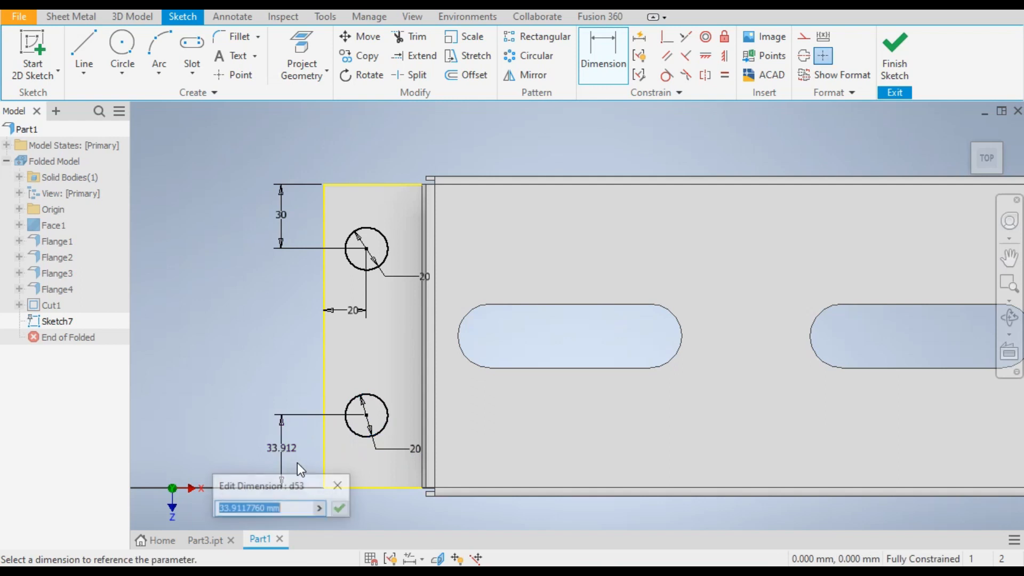
type("30")
key("Return")
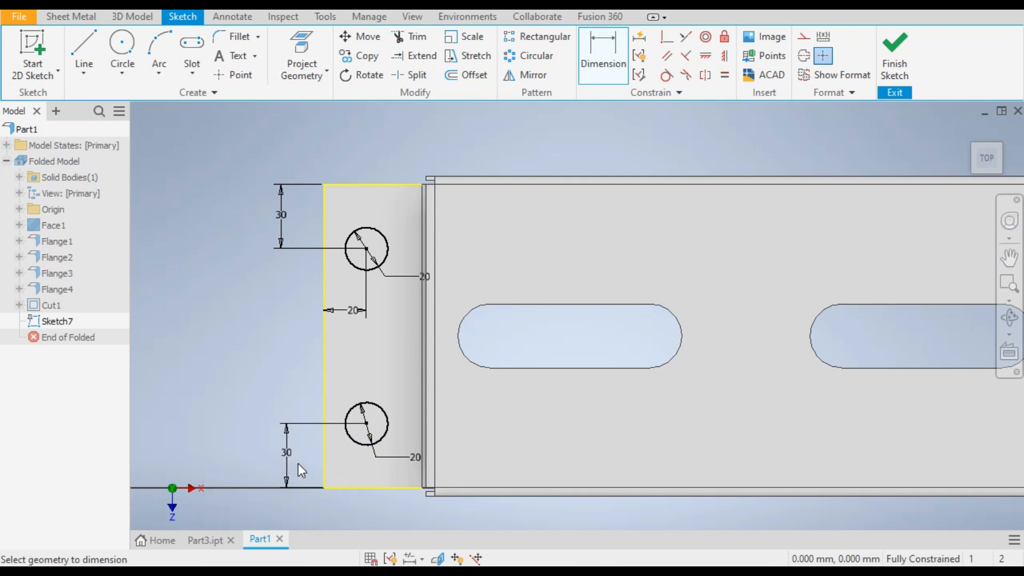
- Draw a vertical line from the midpoint of the main plate's upper edge down to about 45 mm below the sketch's horizontal axis
scroll(286, 338, "down", 3)
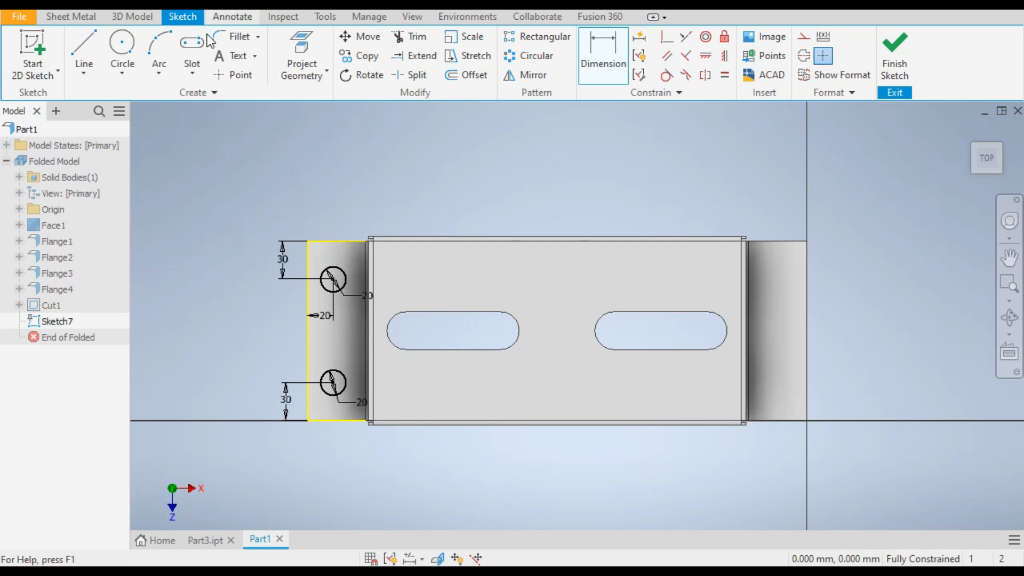
left_click(85, 72)
left_click(79, 41)
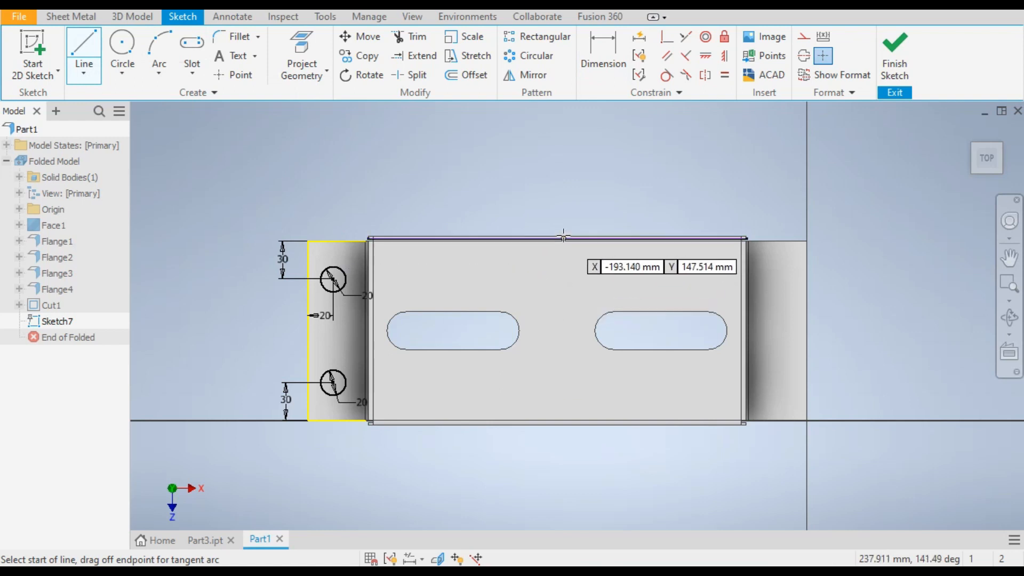
scroll(544, 237, "up", 3)
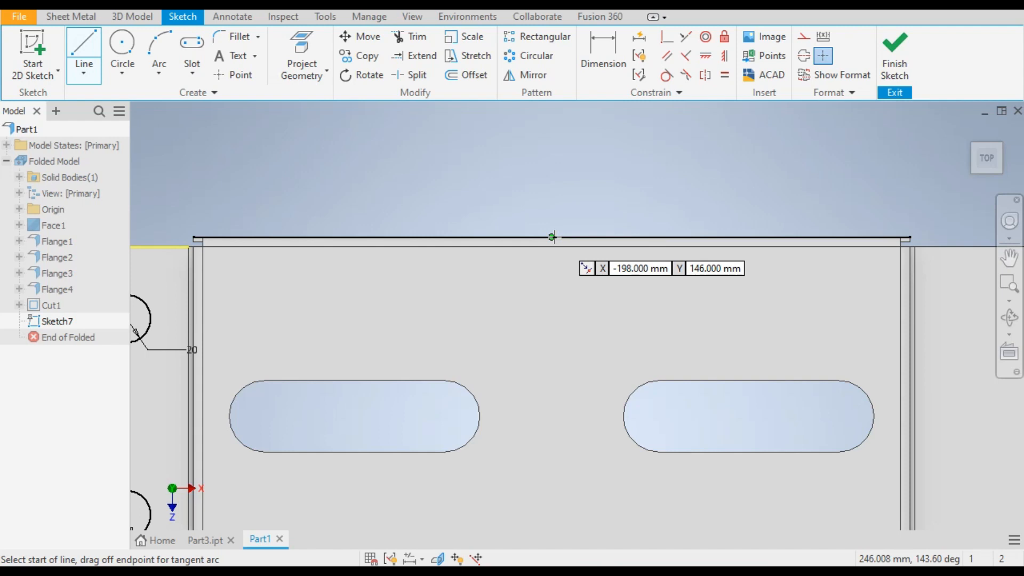
left_click(553, 237)
scroll(554, 160, "down", 3)
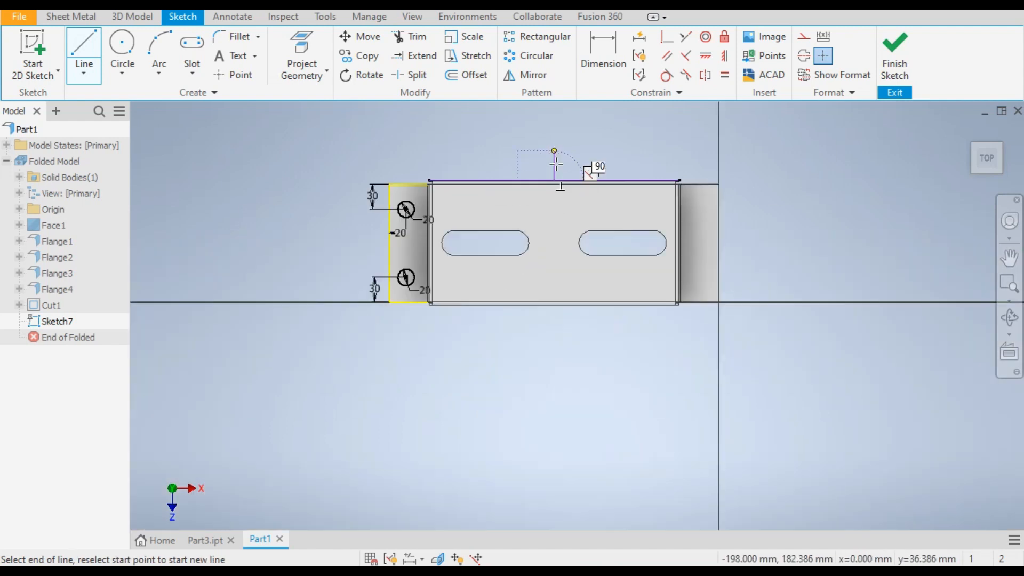
left_click(554, 339)
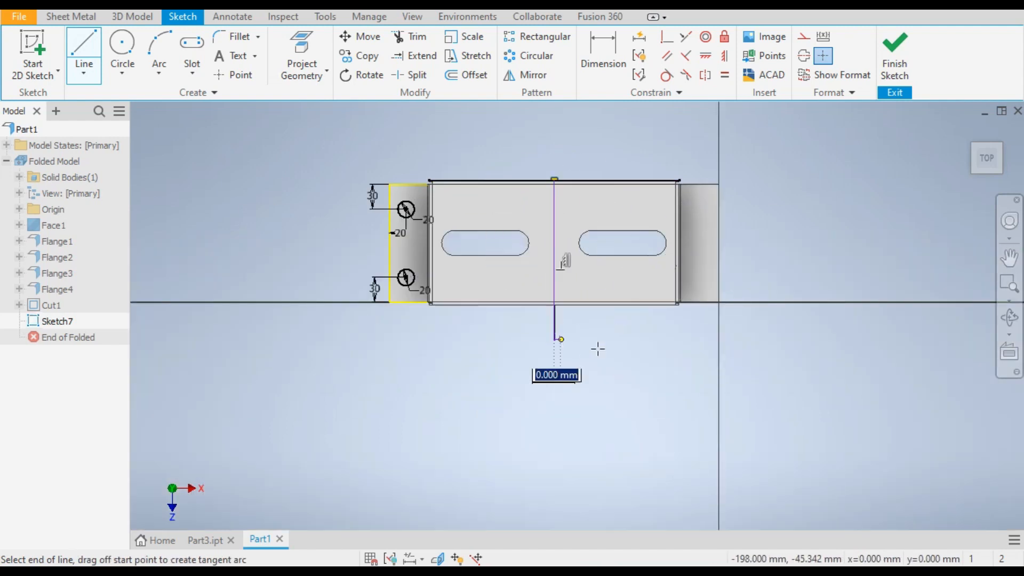
right_click(760, 324)
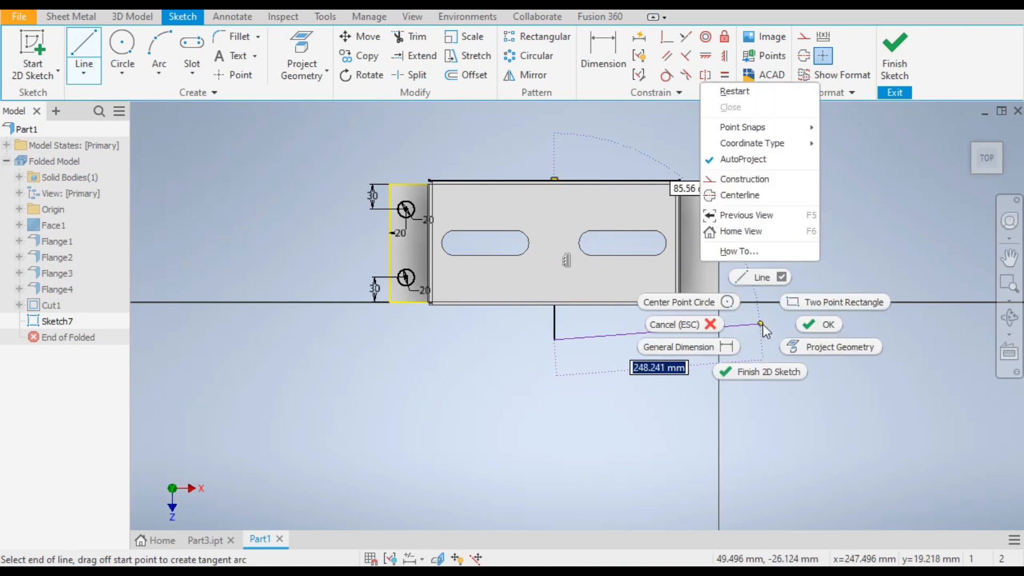
left_click(818, 325)
- Convert the vertical center line into construction geometry
scroll(582, 303, "down", 3)
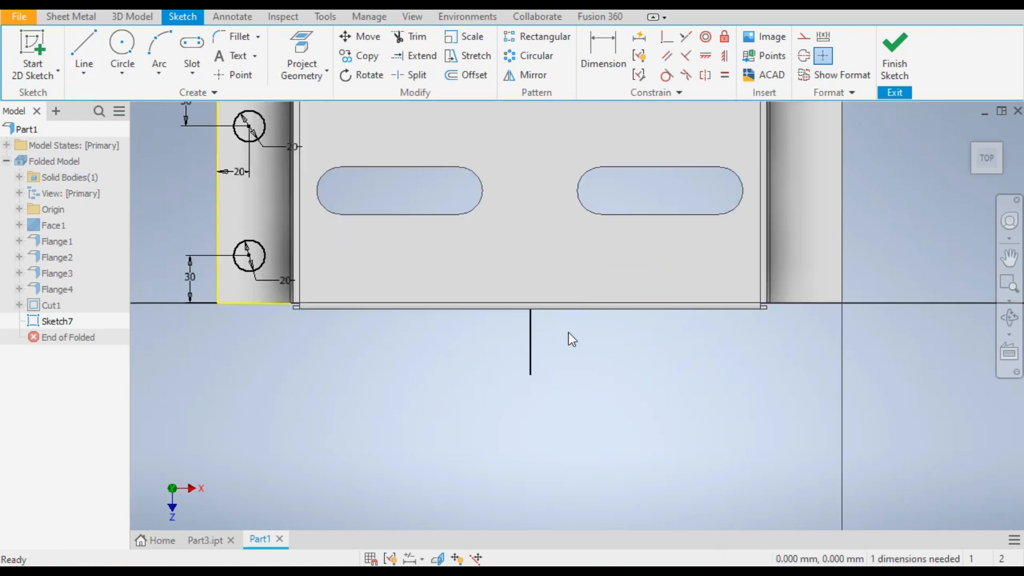
scroll(625, 405, "up", 2)
left_click(574, 363)
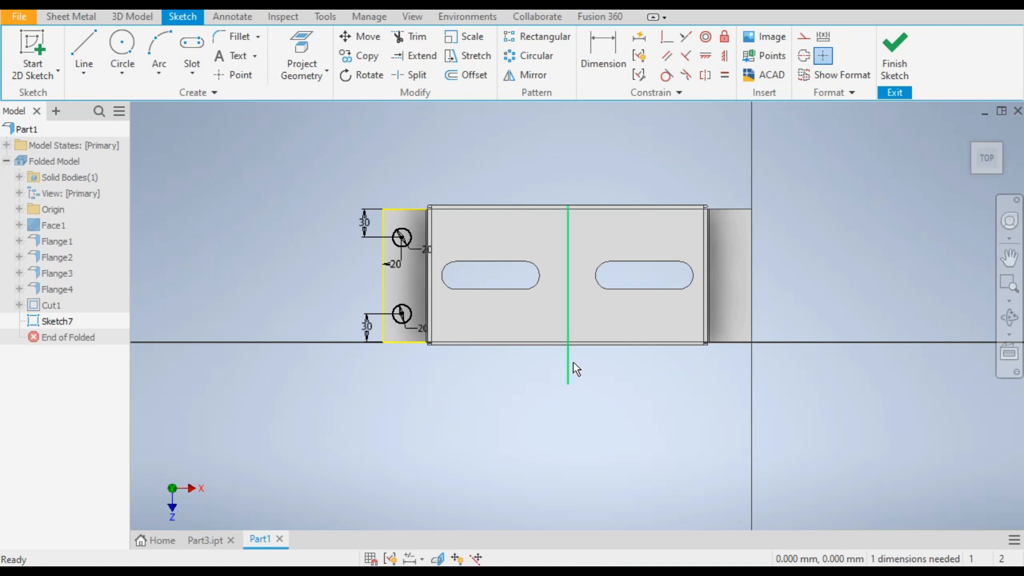
key("Escape")
right_click(571, 366)
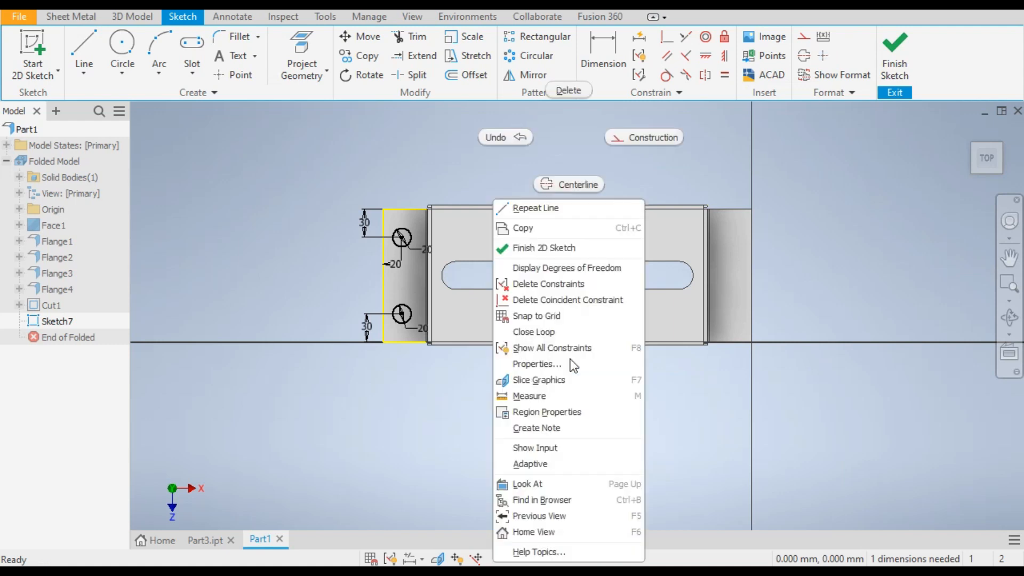
left_click(635, 136)
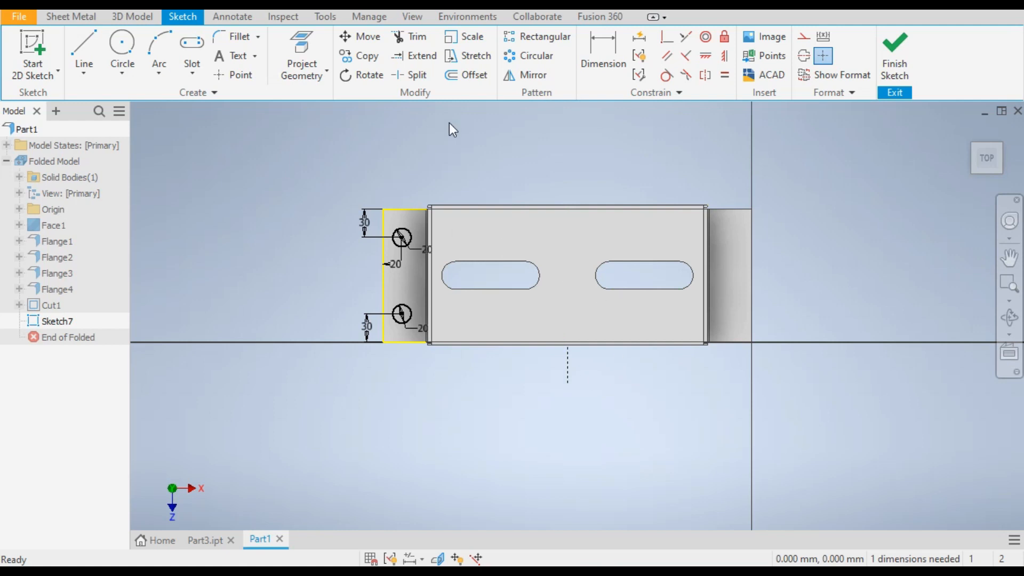
- Mirror the two left-flange circles across the vertical construction line and finish the sketch
left_click(532, 80)
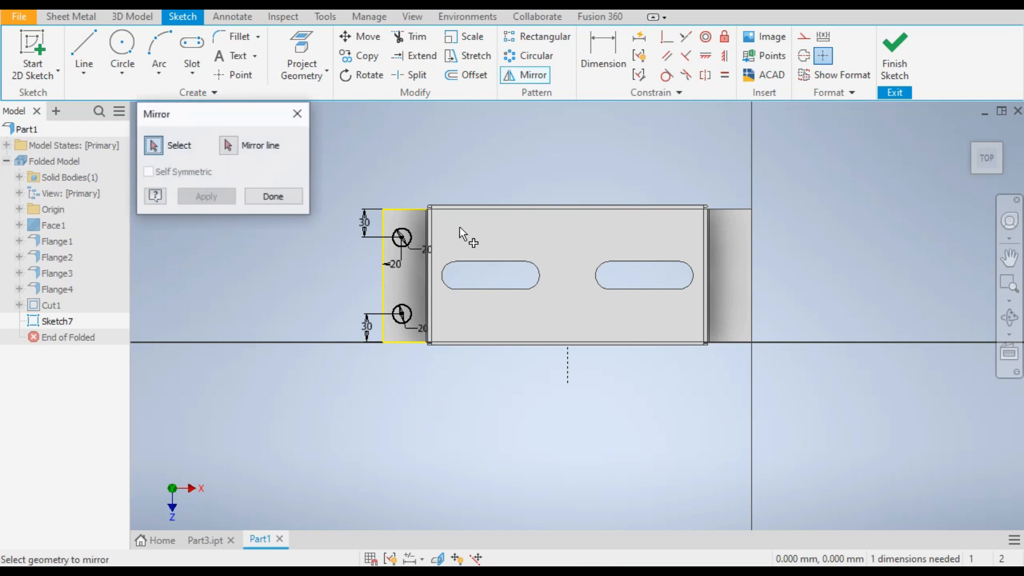
left_click(409, 241)
left_click(411, 309)
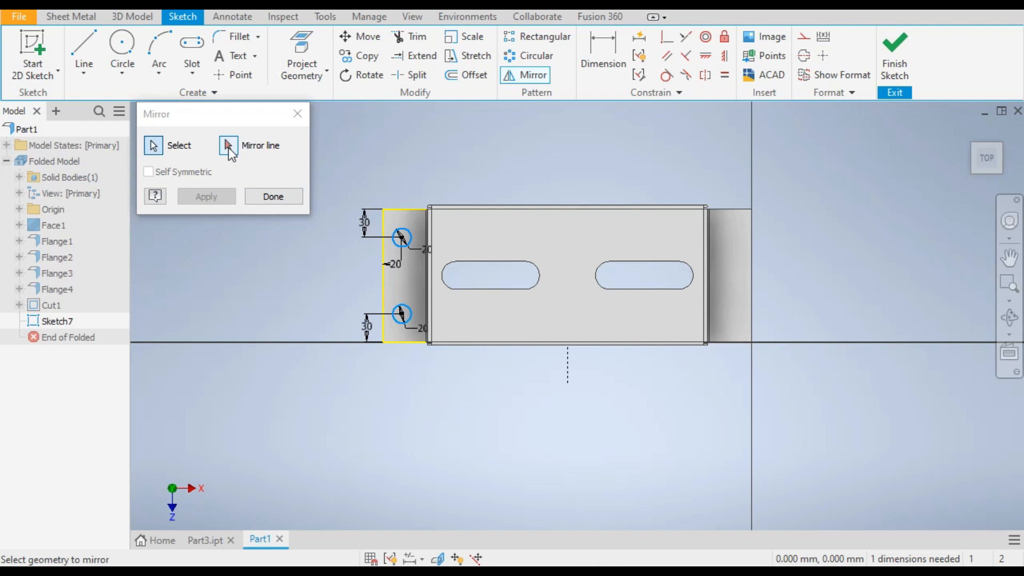
left_click(229, 146)
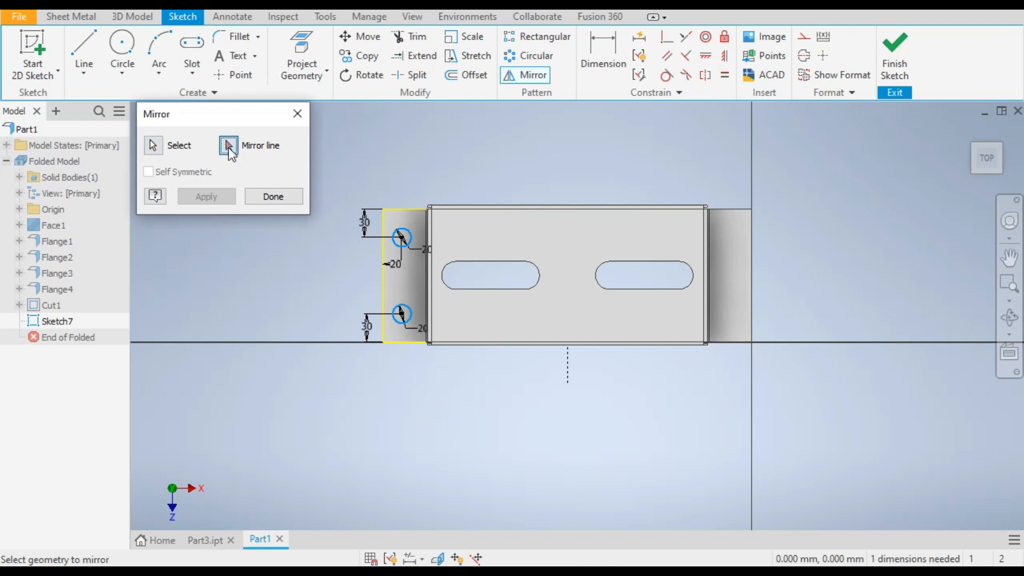
left_click(564, 362)
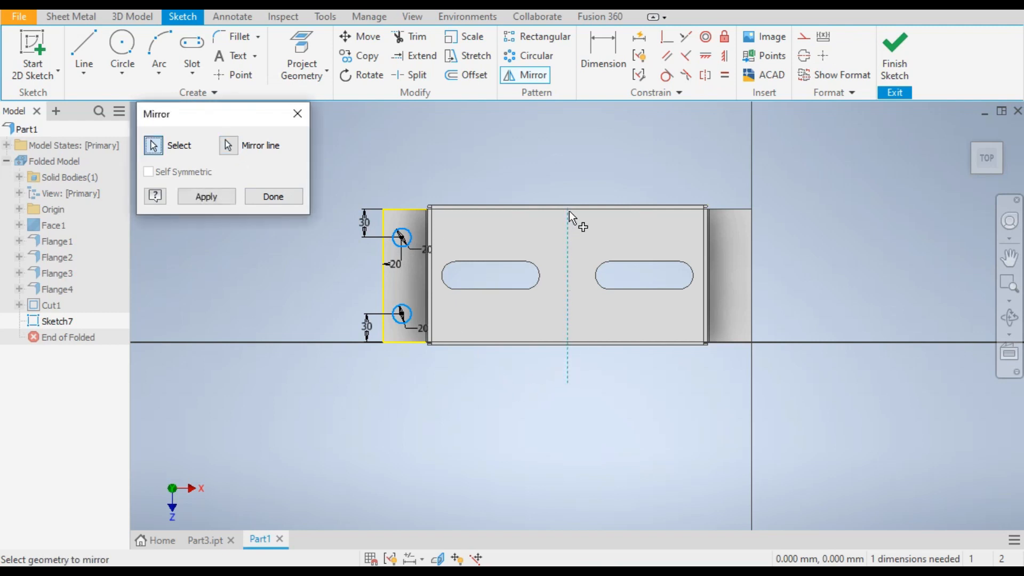
left_click(225, 199)
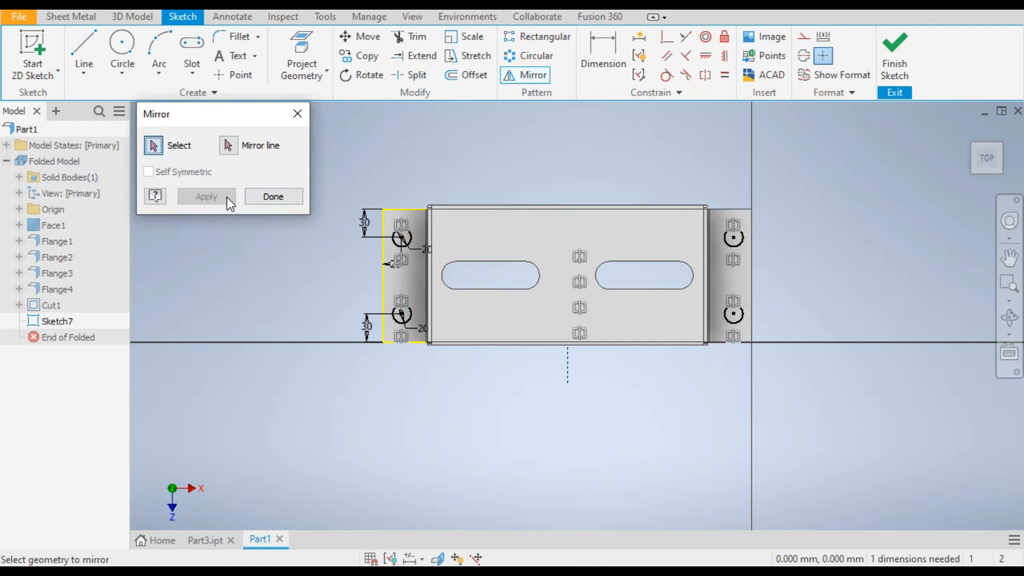
left_click(287, 197)
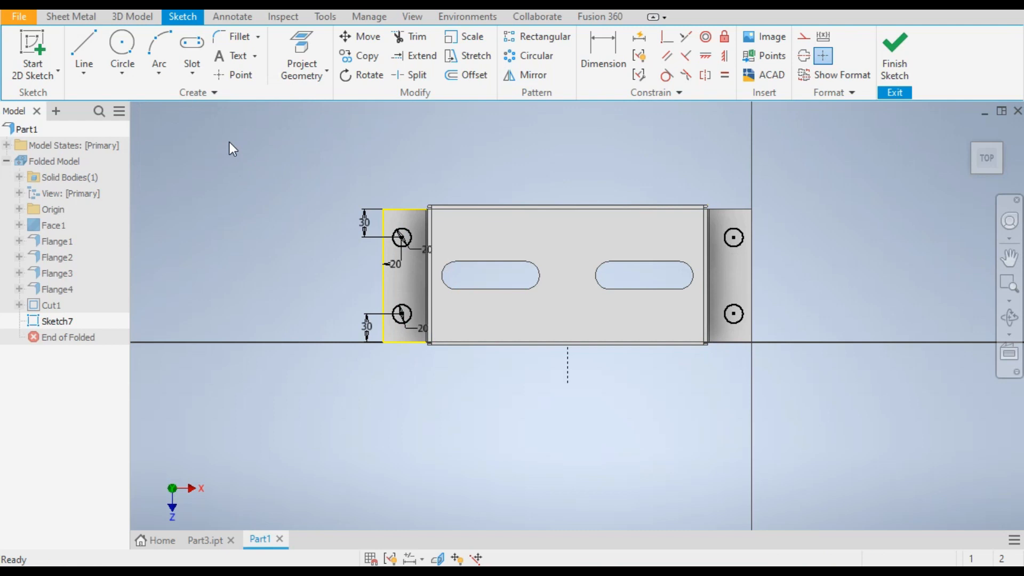
left_click(894, 53)
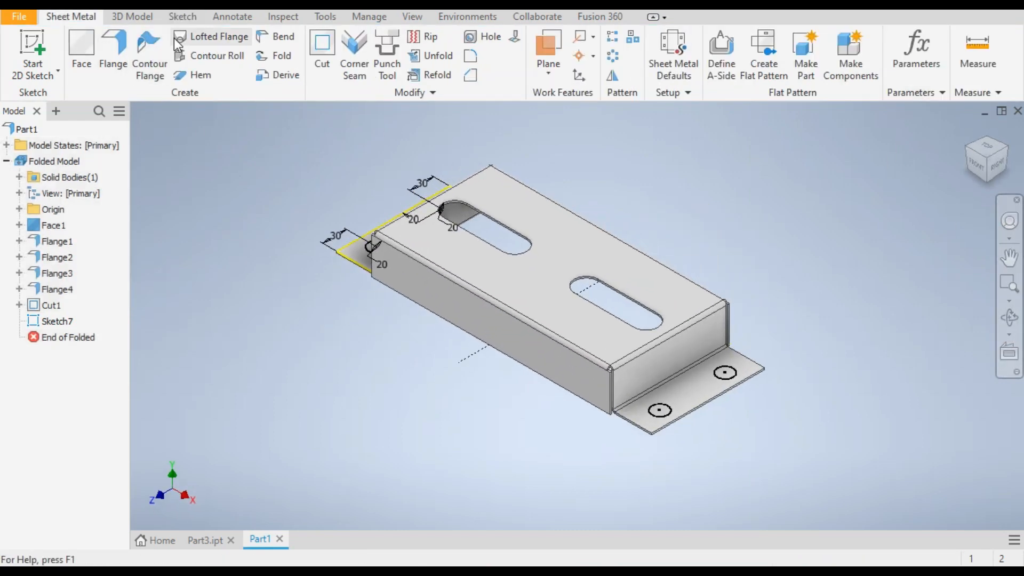
- Cut all four circles through the two outer flanges with the distance set to Thickness
left_click(330, 45)
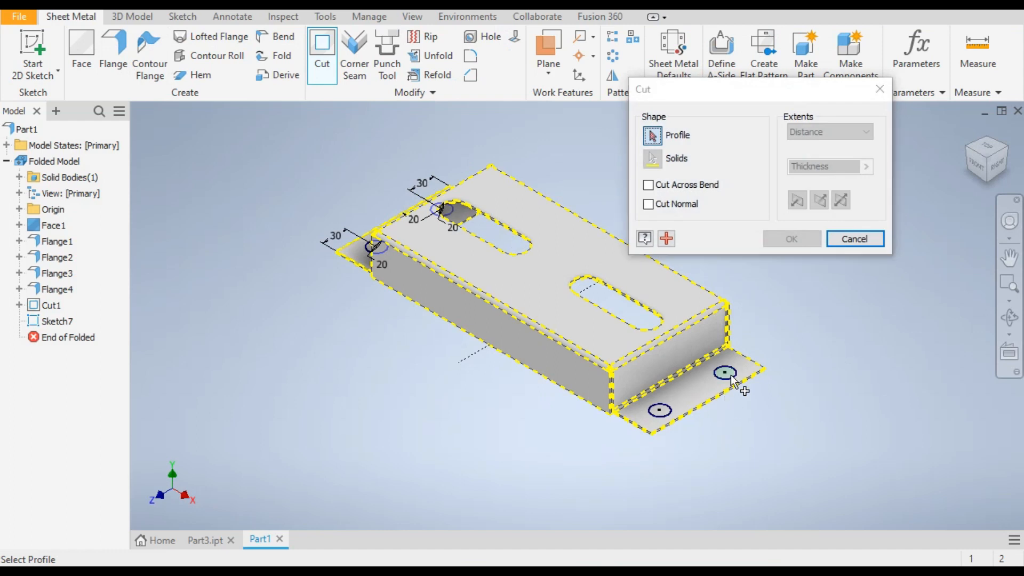
left_click(667, 406)
left_click(986, 147)
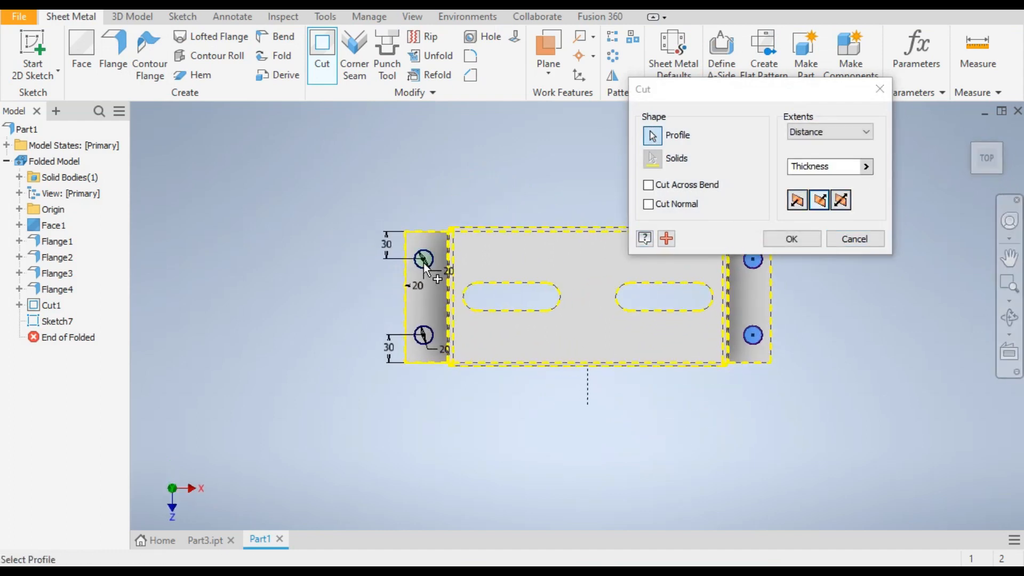
left_click(805, 241)
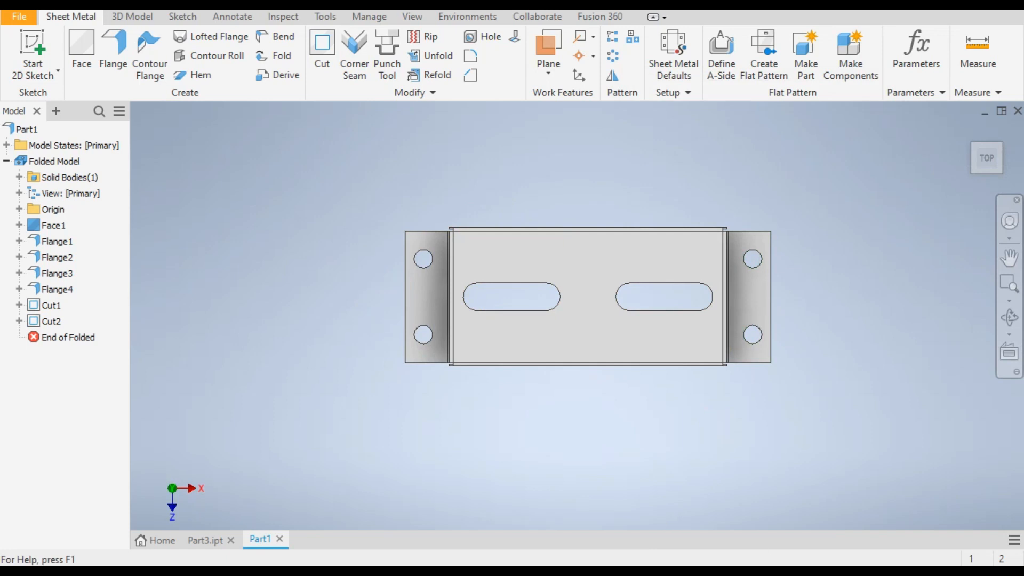
- Check the shape of the example in Part3.ipt and start a new sketch on the outer face of Part1's long front flange
left_click(203, 540)
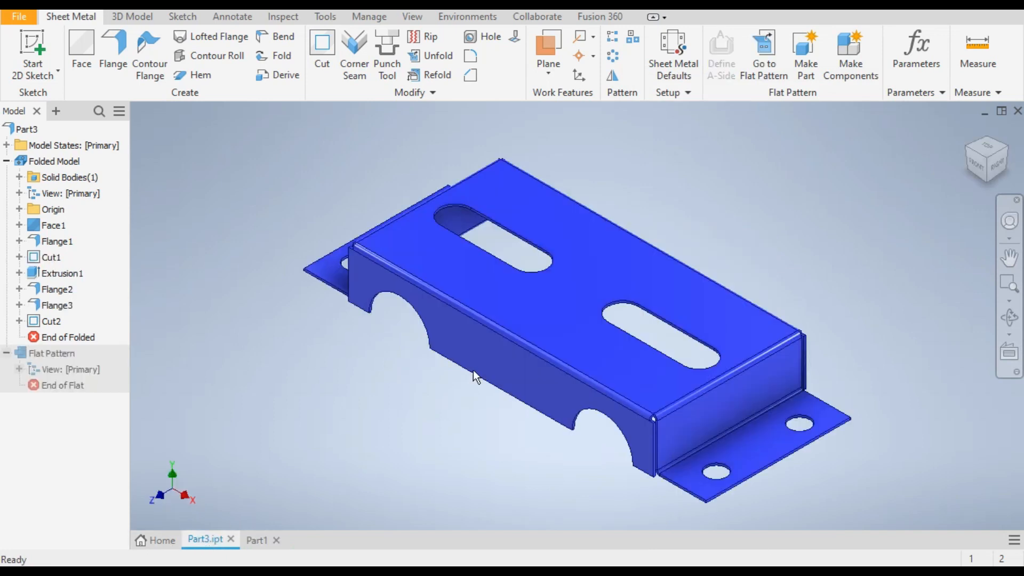
left_click(987, 146)
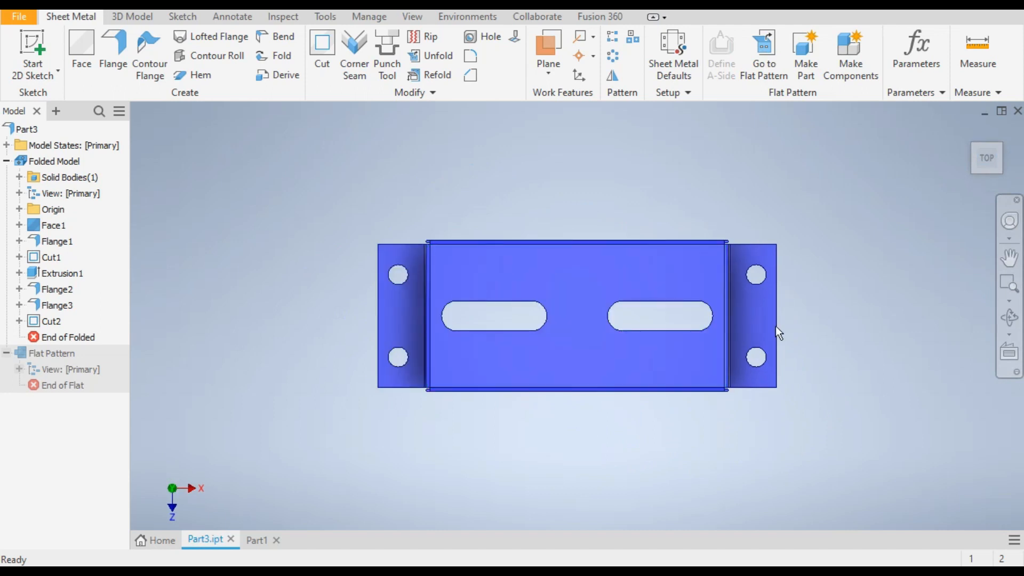
left_click(973, 134)
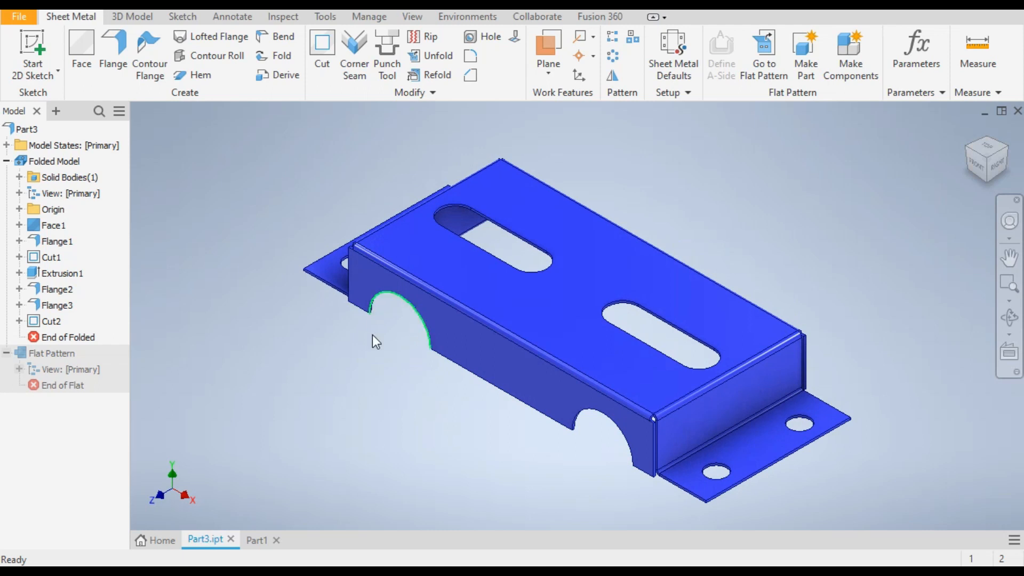
left_click(258, 544)
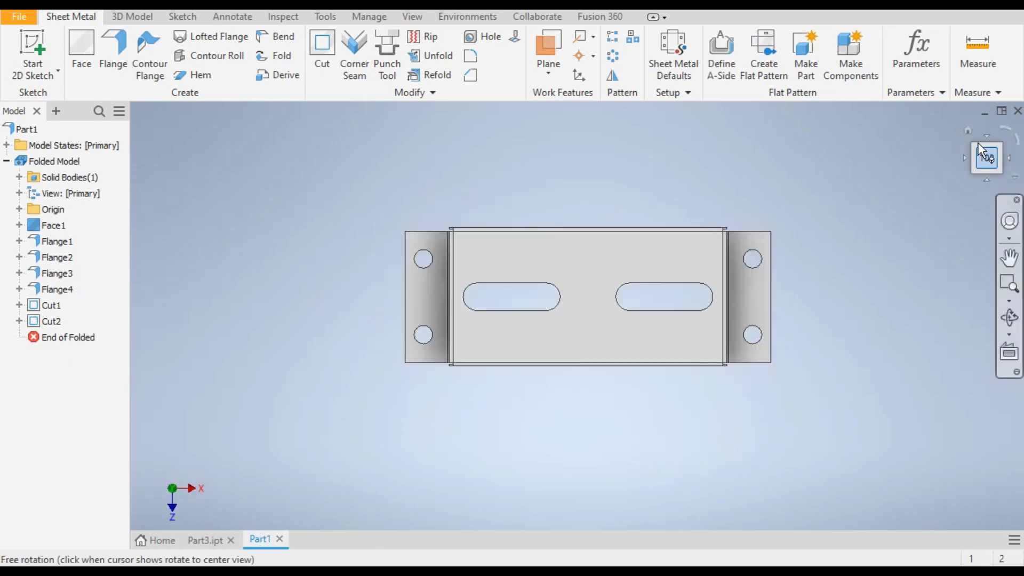
left_click(968, 135)
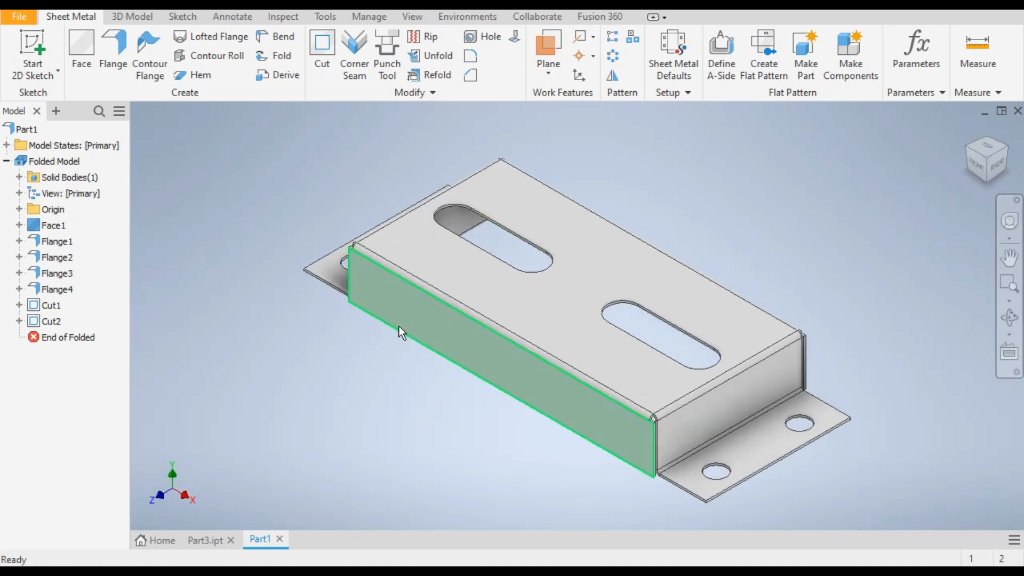
left_click(411, 314)
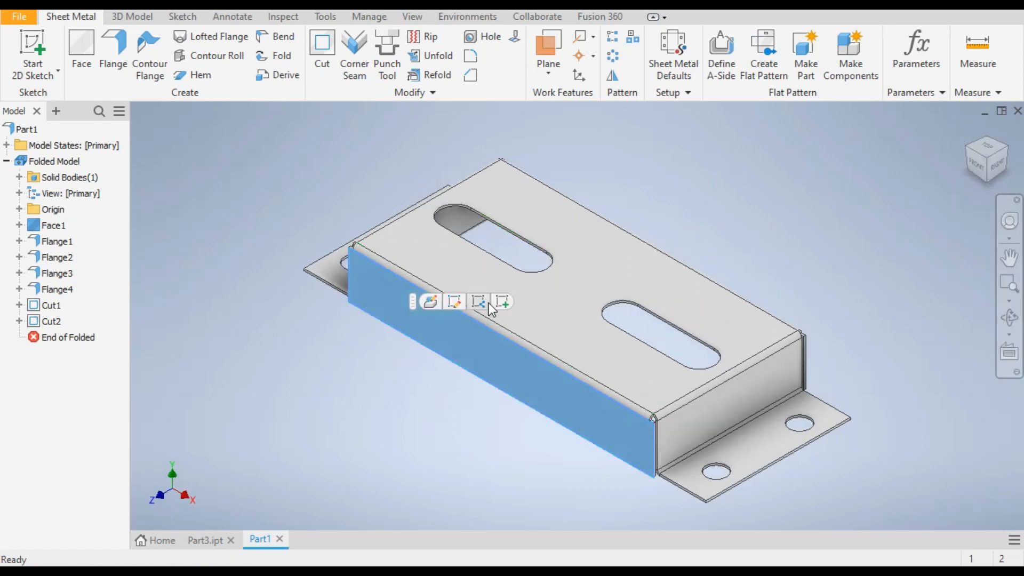
left_click(503, 302)
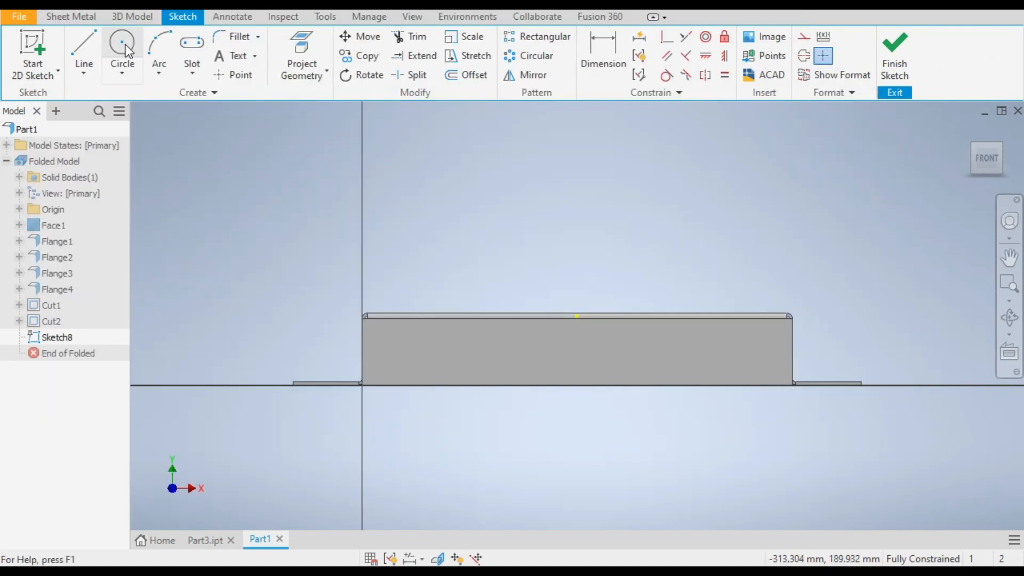
- Sketch two circles centered on the front flange's lower edge, one near each end, the left one about 55 mm in diameter
left_click(123, 44)
left_click(458, 385)
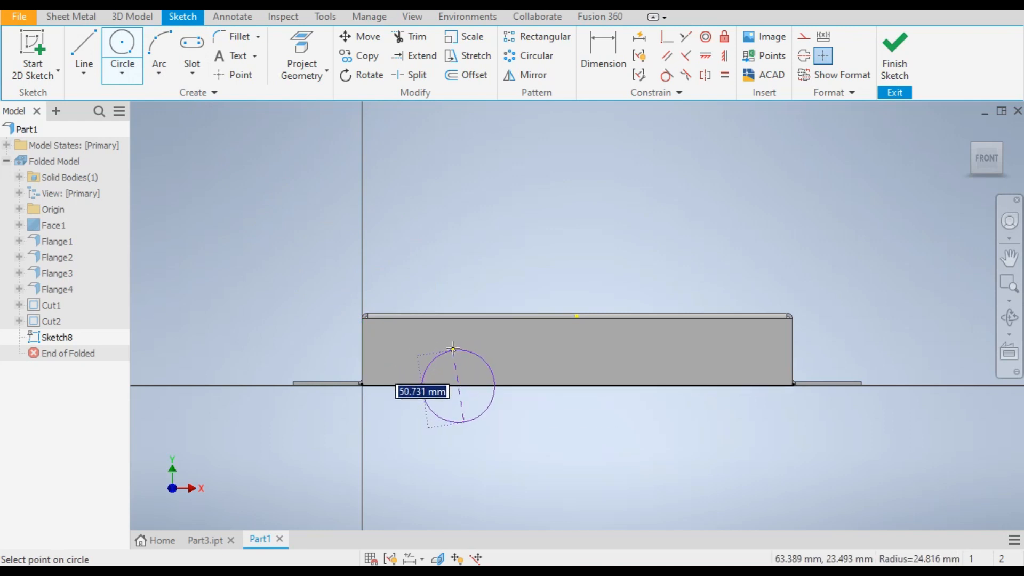
left_click(453, 348)
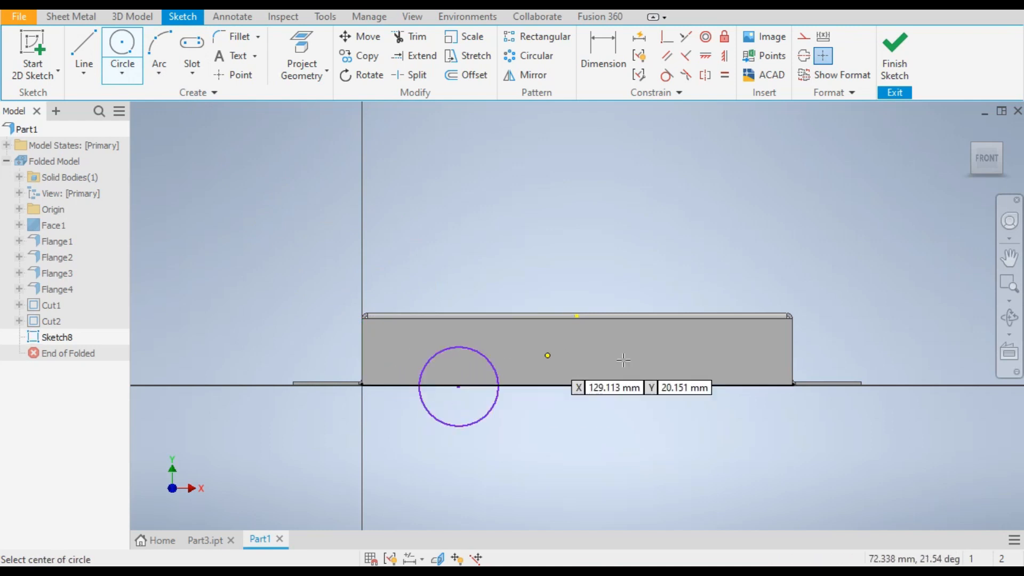
left_click(721, 347)
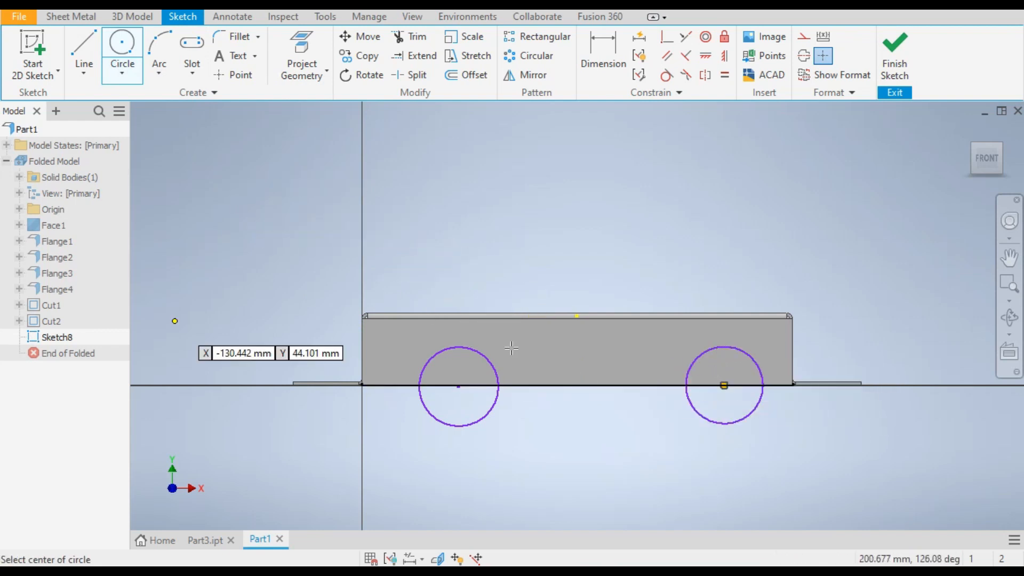
- Dimension the left circle's diameter as 60 mm
left_click(602, 53)
left_click(486, 365)
left_click(512, 462)
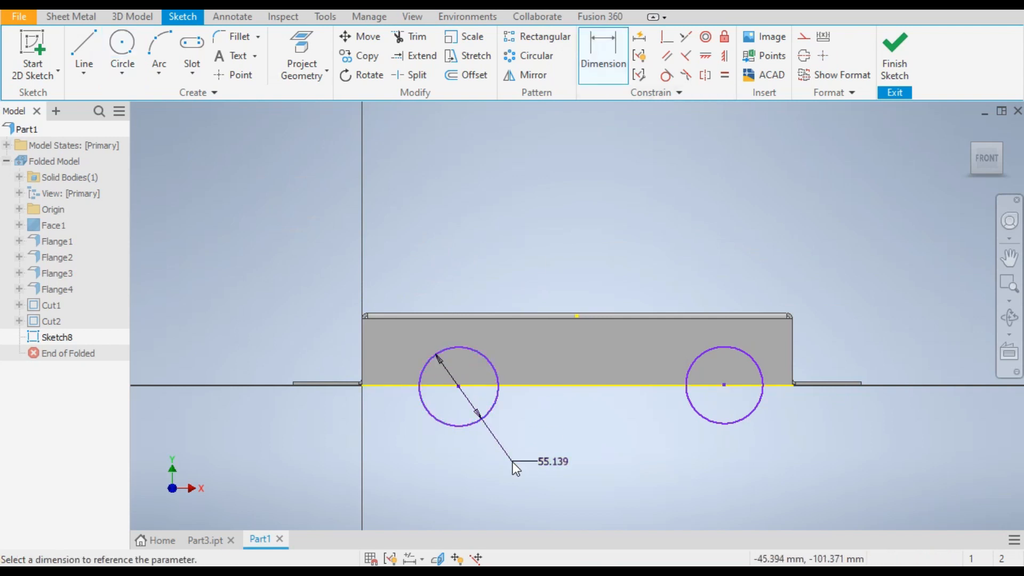
type("60")
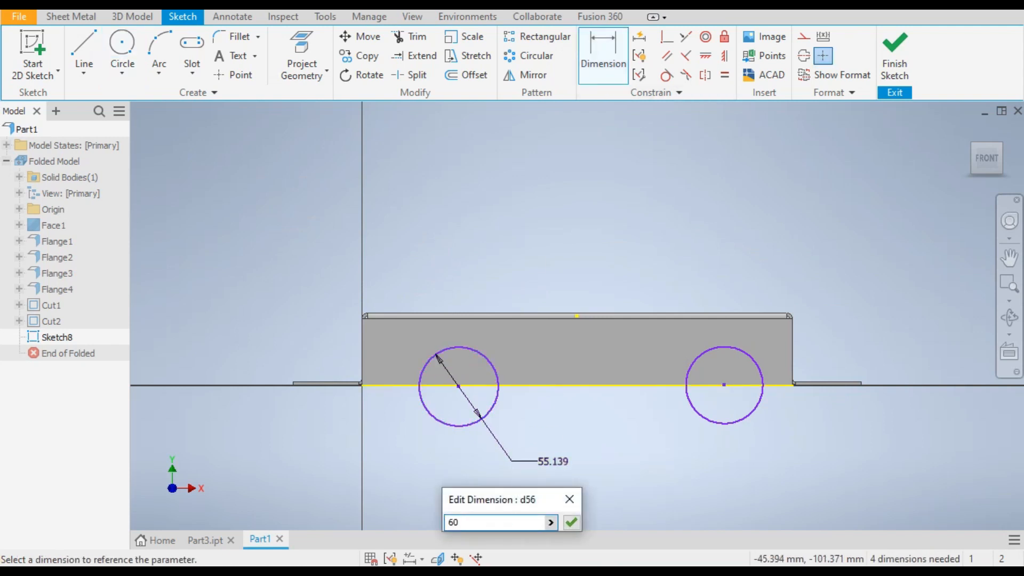
key("Return")
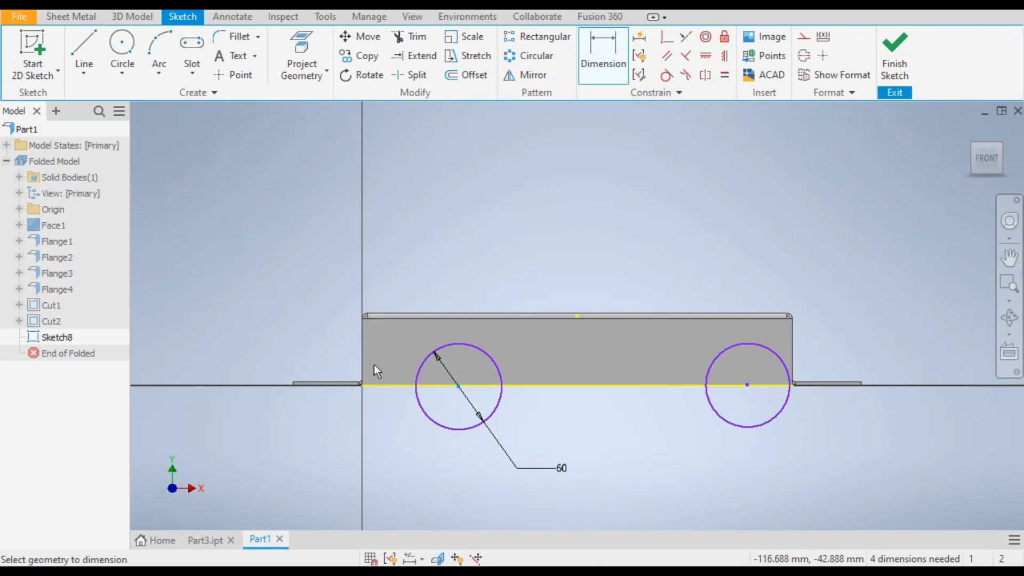
- Dimension the left circle's center 50 mm from the front flange's left edge
left_click(358, 350)
left_click(426, 448)
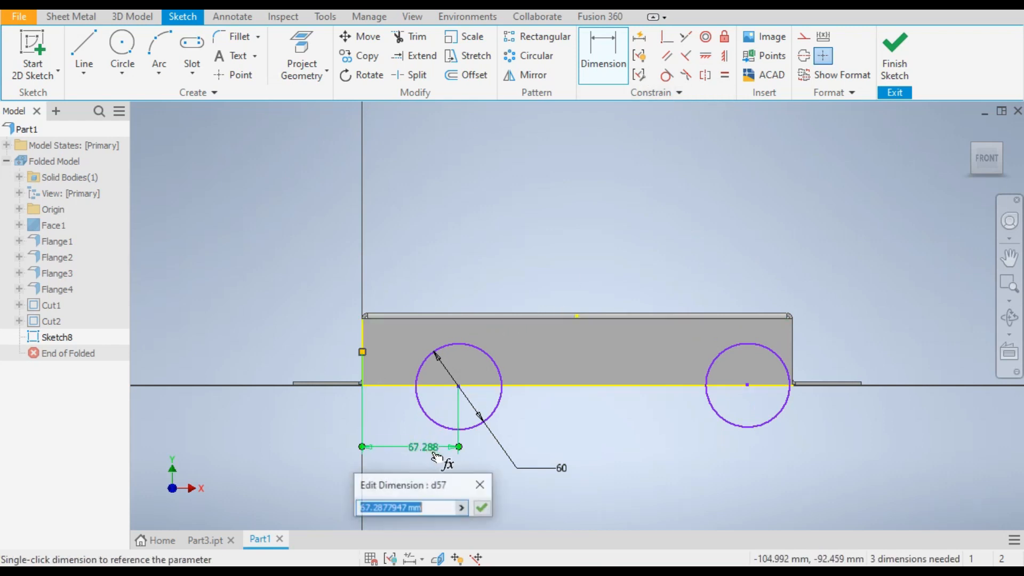
type("50")
key("Return")
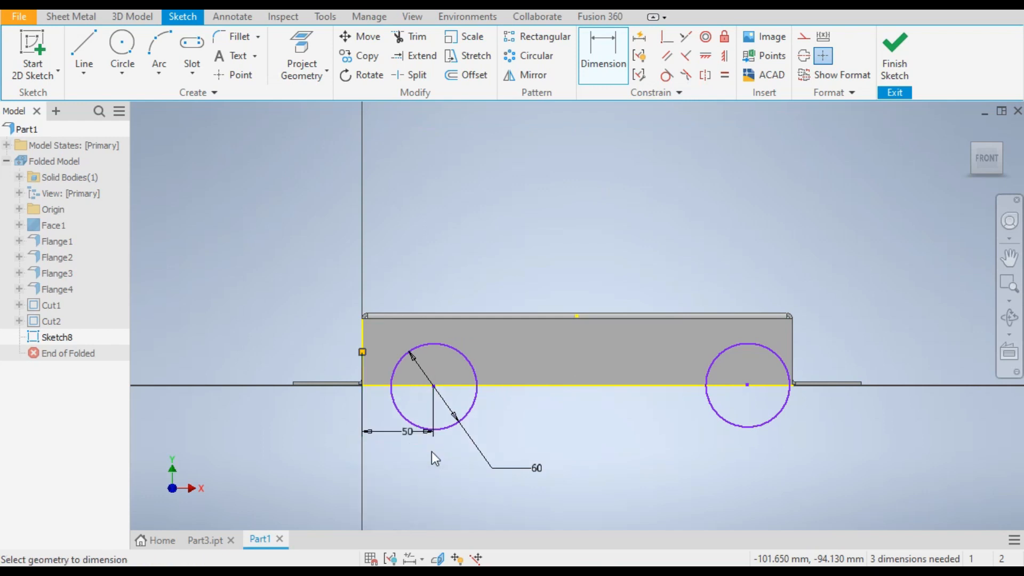
- Dimension the right circle's center 50 mm from the front flange's right edge
left_click(789, 350)
left_click(746, 384)
left_click(760, 462)
type("50")
key("Return")
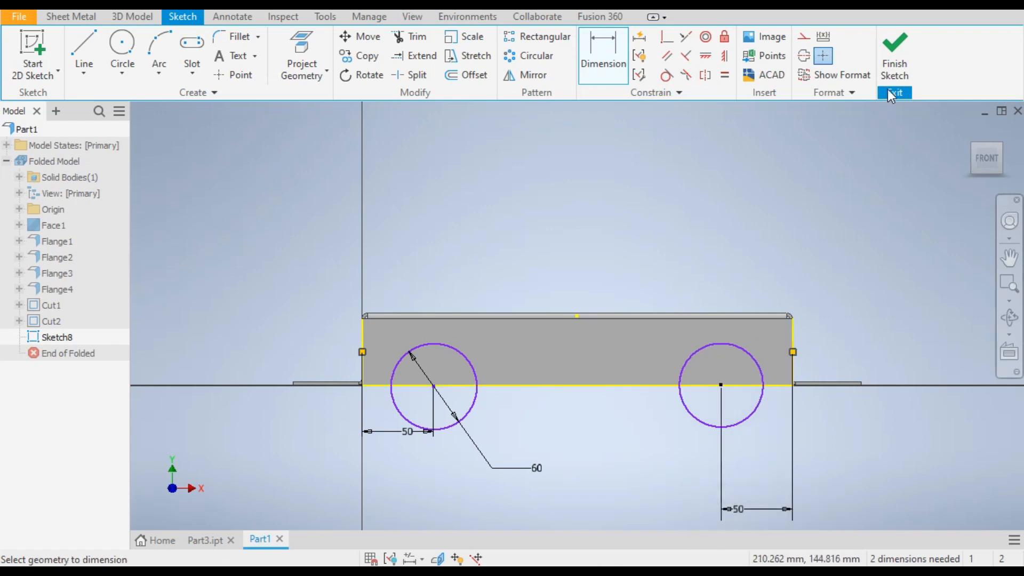
right_click(649, 212)
left_click(700, 211)
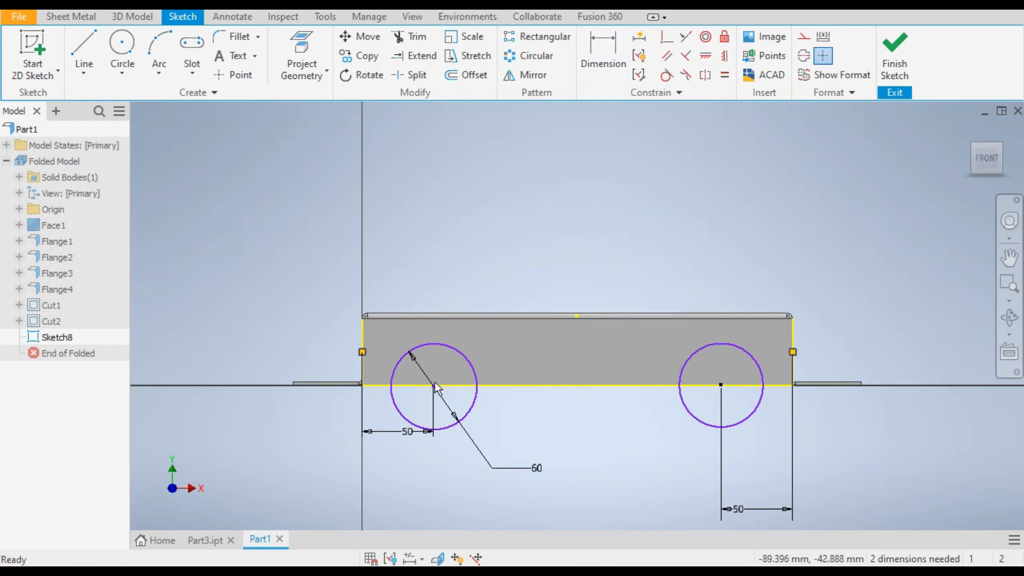
- Move the left circle up off the flange's lower edge and constrain its center coincident with that edge
left_click_drag(435, 387, 443, 353)
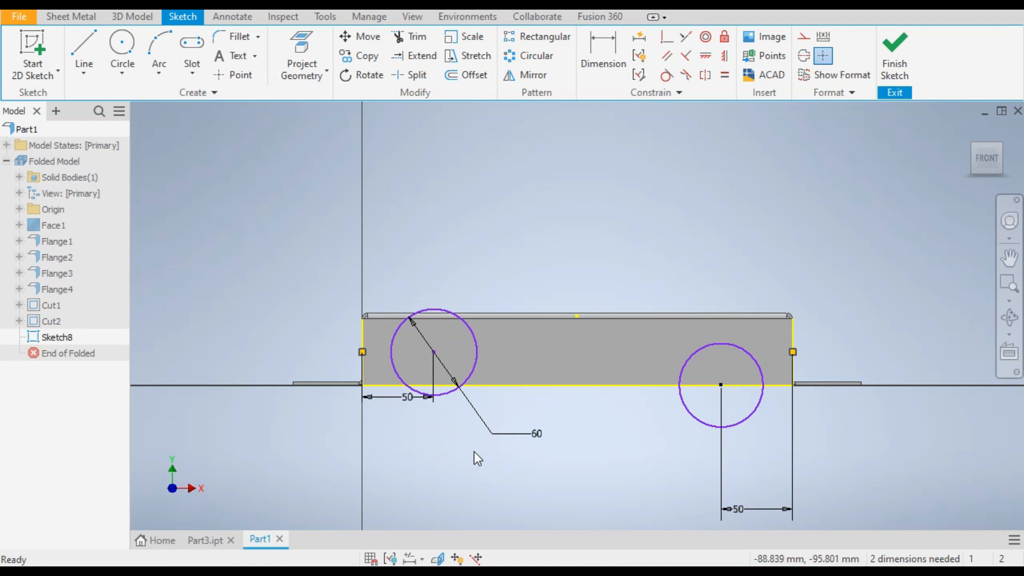
left_click(668, 42)
left_click(432, 354)
left_click(492, 385)
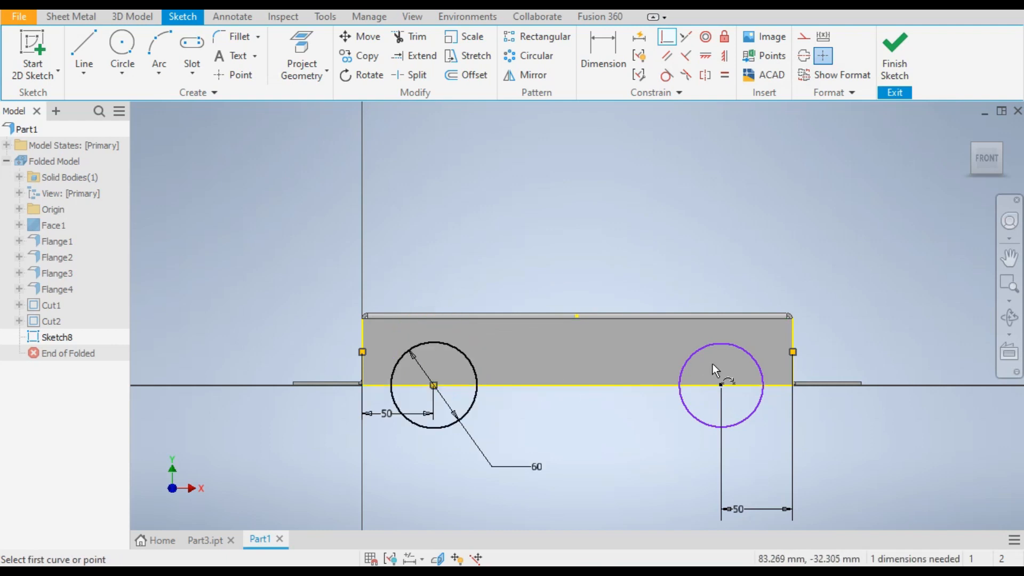
- Try to constrain the right circle's center coincident with the front flange's lower edge
left_click(722, 383)
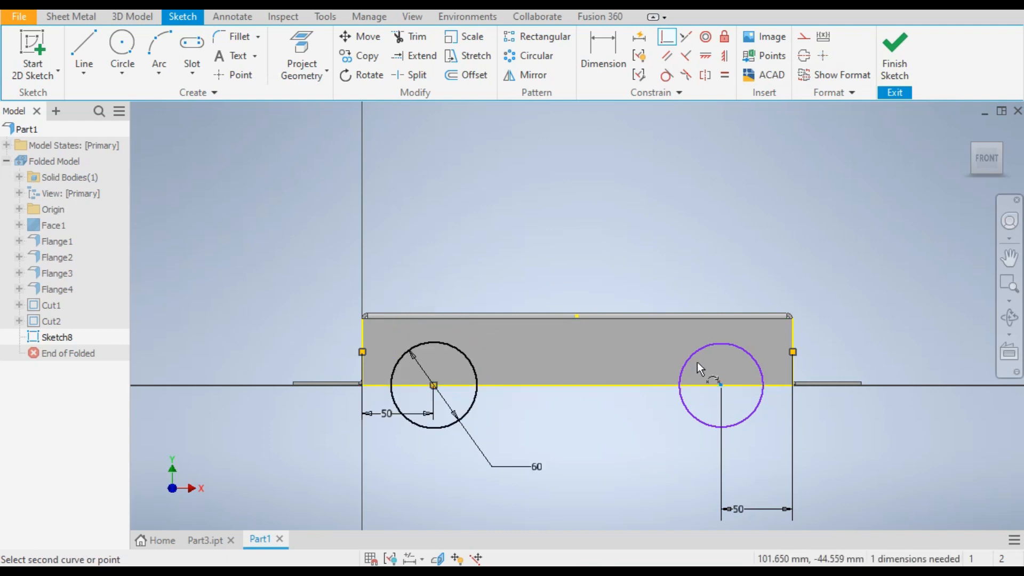
left_click(632, 384)
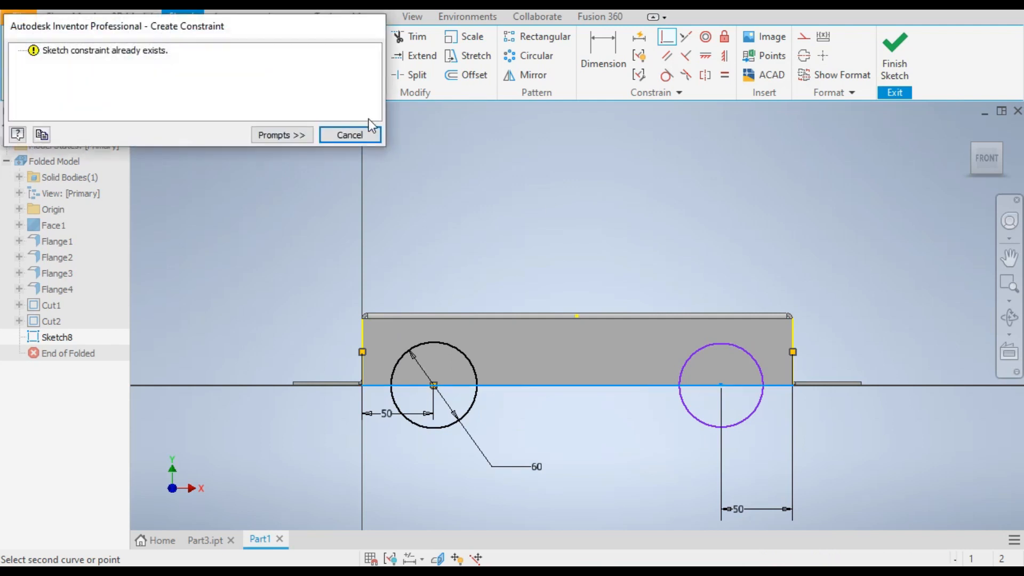
left_click(366, 134)
right_click(550, 224)
left_click(589, 224)
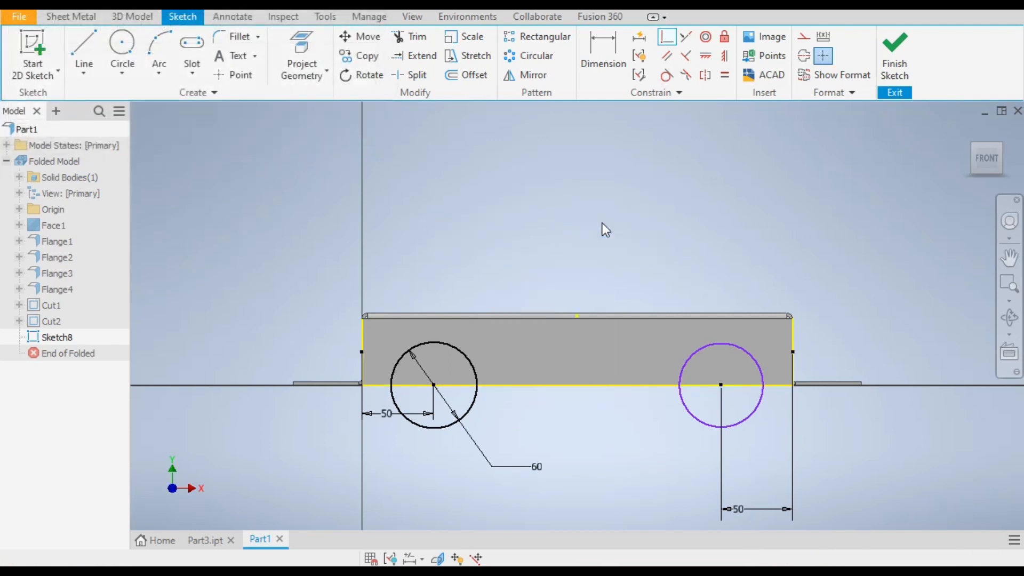
- Apply a horizontal constraint between the centers of the right and left circles
left_click(709, 58)
left_click(721, 384)
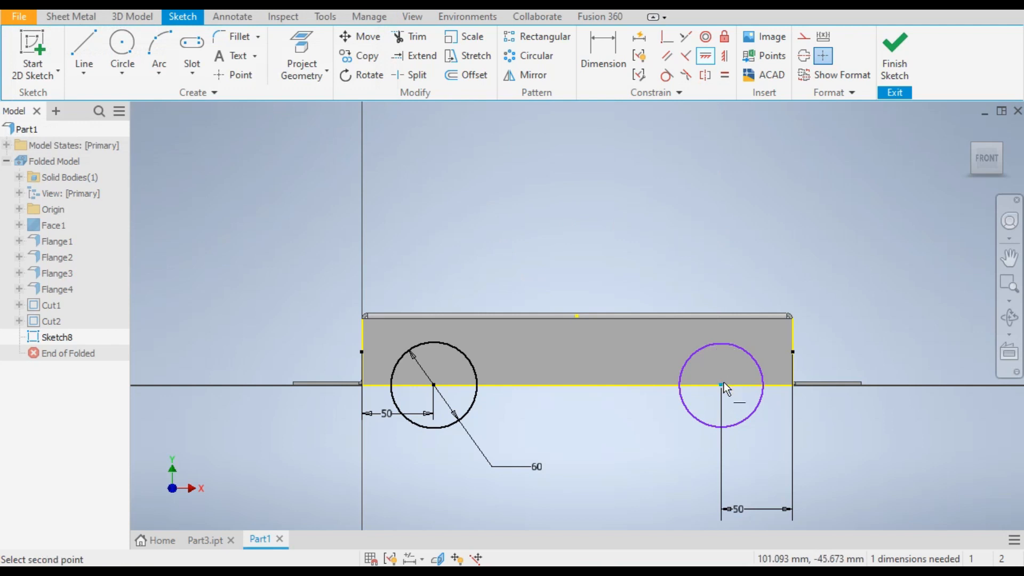
left_click(433, 384)
right_click(657, 247)
left_click(714, 247)
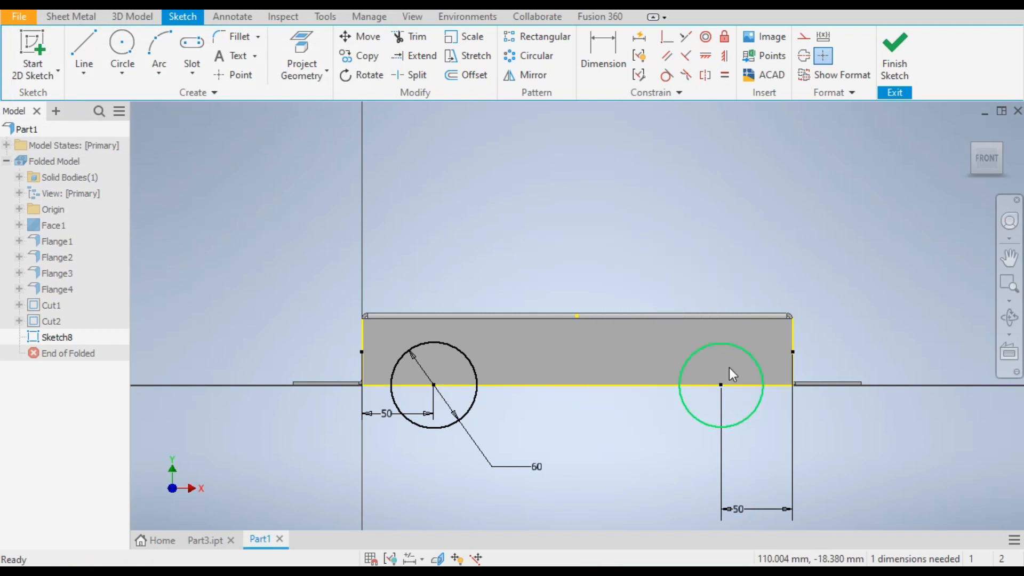
- Shrink the right circle freehand, constrain it equal to the left circle, and finish the sketch
left_click_drag(725, 345, 744, 363)
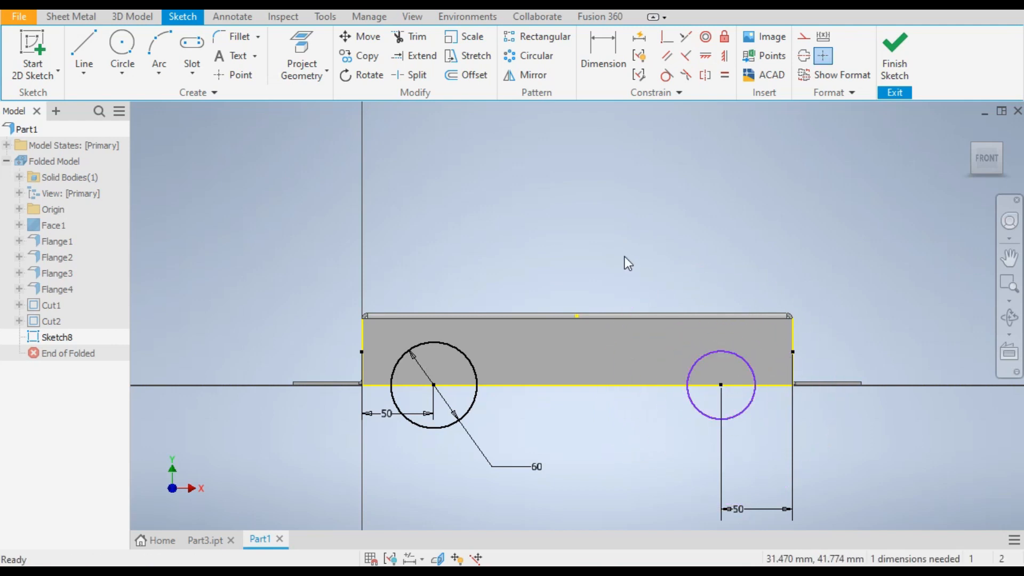
left_click(724, 76)
left_click(468, 350)
left_click(703, 359)
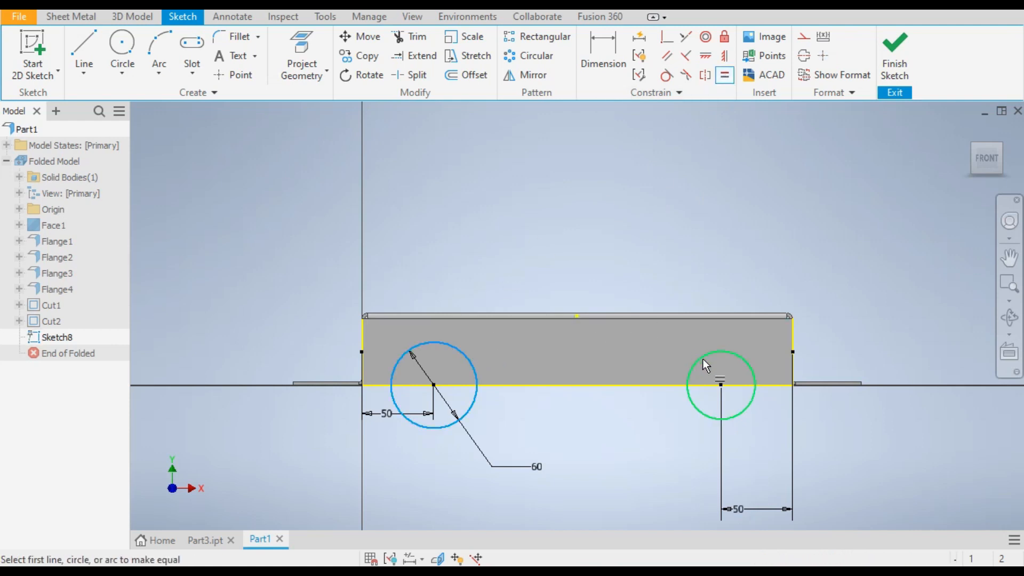
right_click(546, 229)
left_click(600, 230)
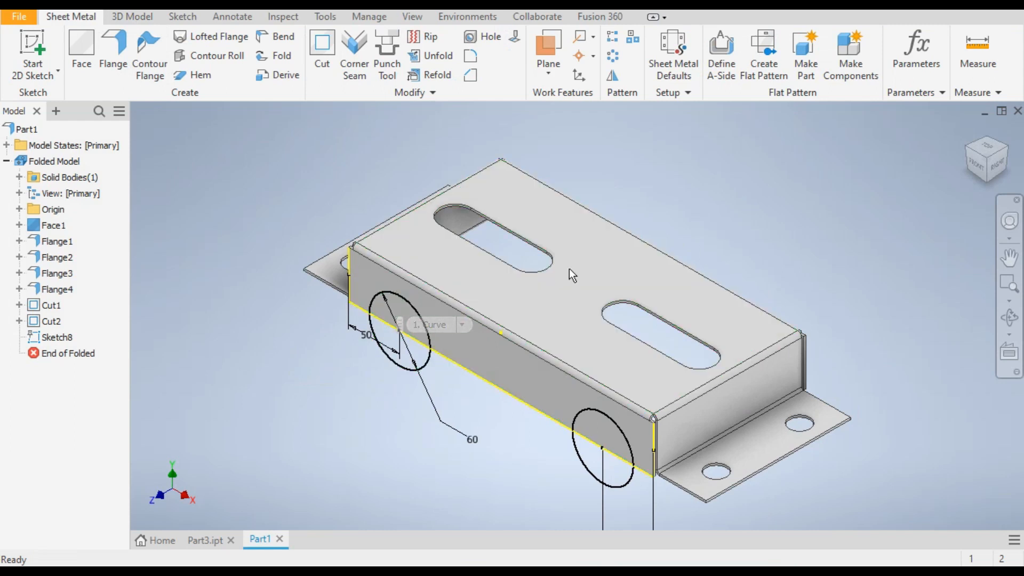
- Start an extrusion using both halves of each of the two circles on the front flange as profiles
middle_click_drag(922, 218, 689, 273, "shift")
middle_click_drag(942, 154, 380, 333, "shift")
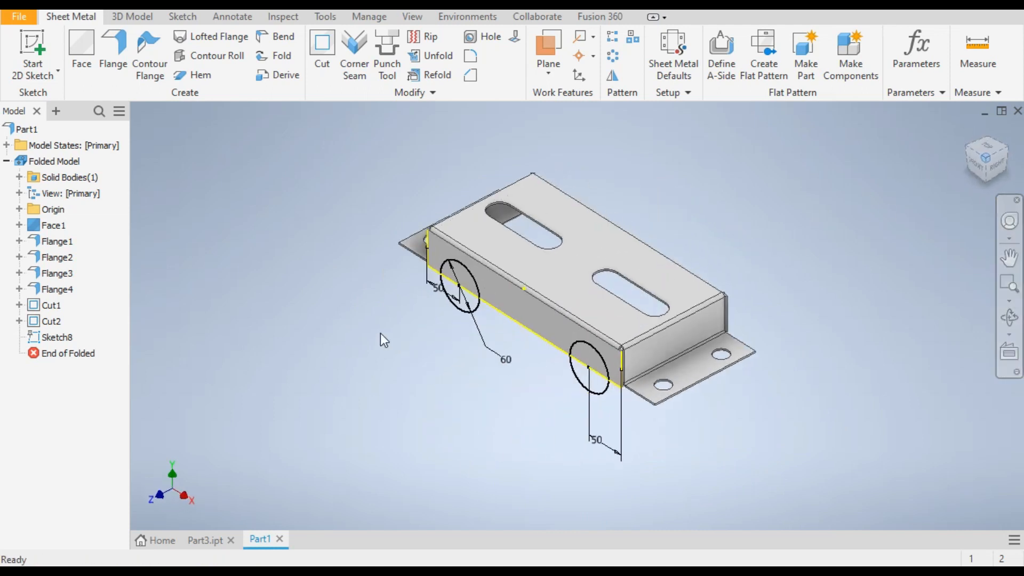
left_click(132, 17)
left_click(84, 49)
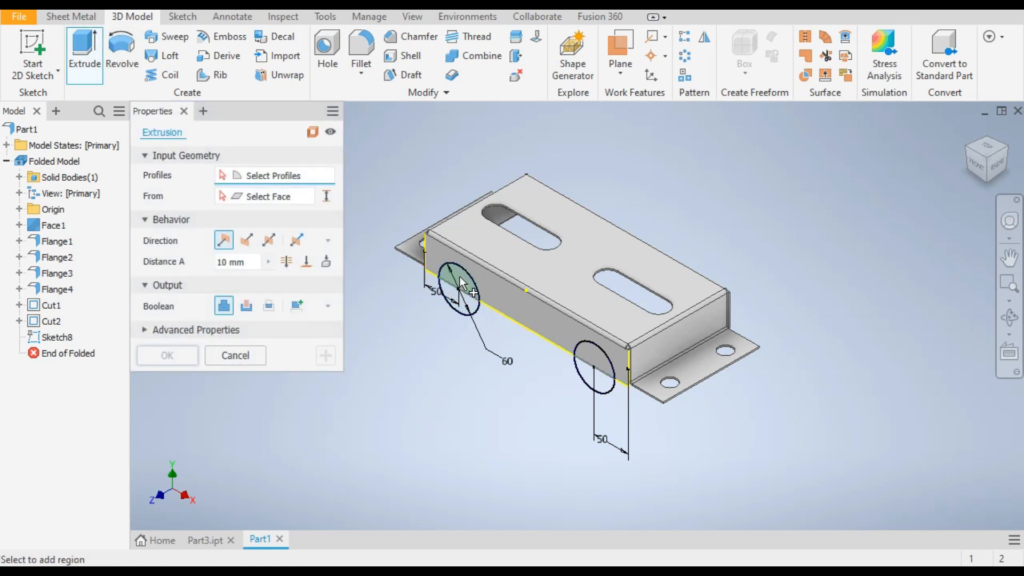
left_click(462, 277)
scroll(458, 292, "down", 3)
left_click(459, 309)
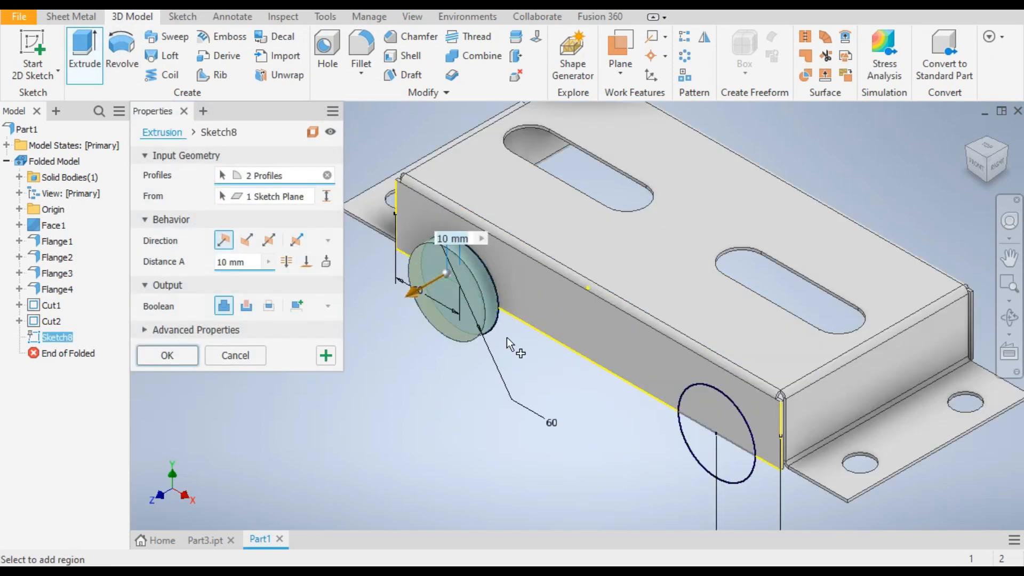
left_click(725, 408)
left_click(715, 449)
scroll(549, 282, "up", 3)
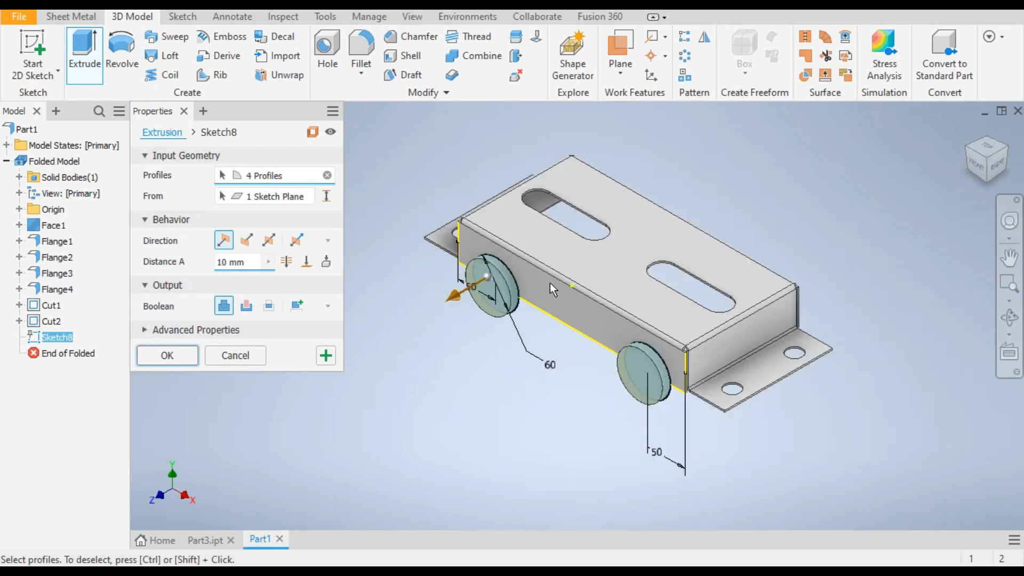
- Extrude the circle profiles as a cut in the flipped direction, through all, across both long flanges
left_click(246, 240)
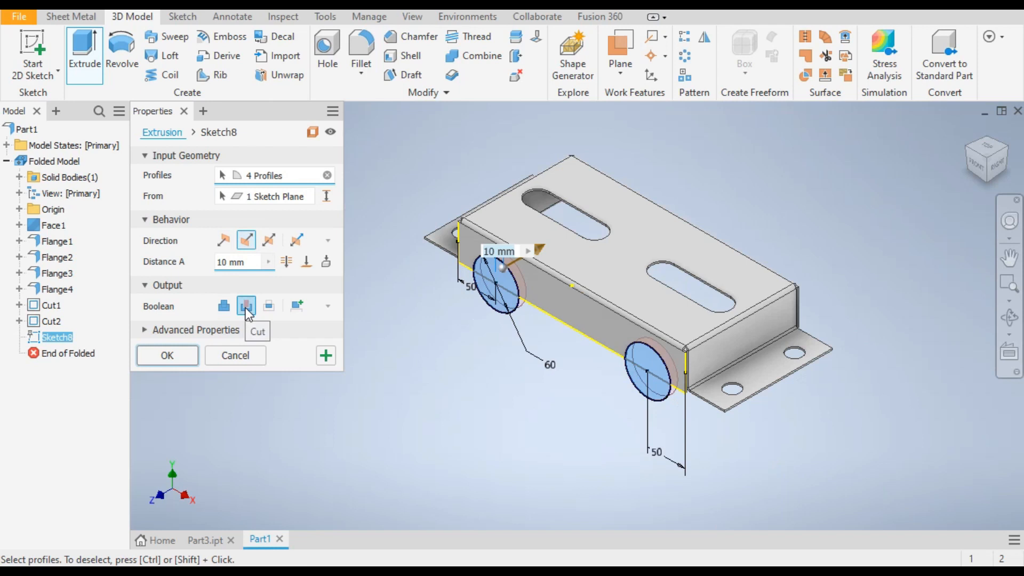
left_click(284, 263)
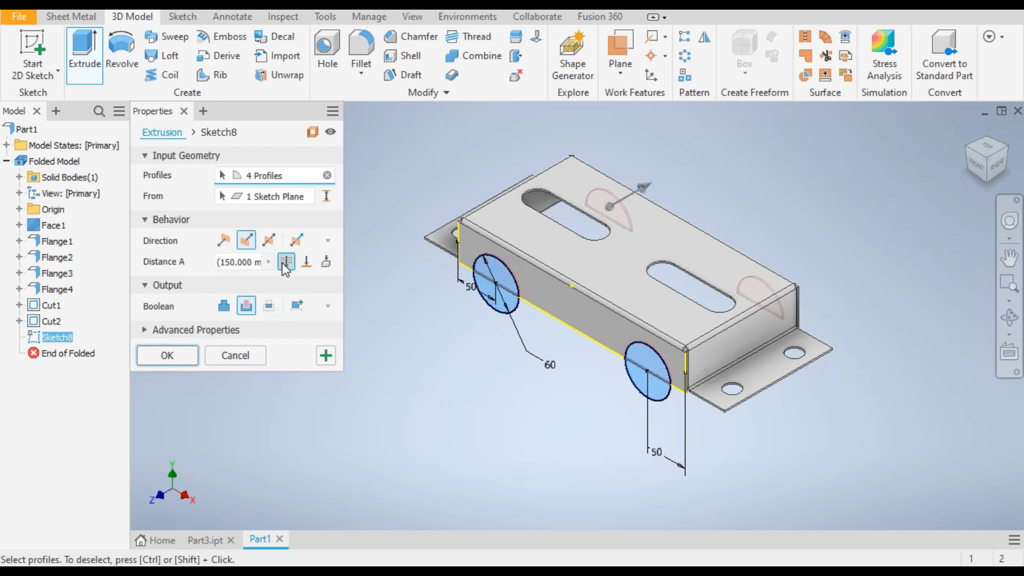
left_click(1008, 154)
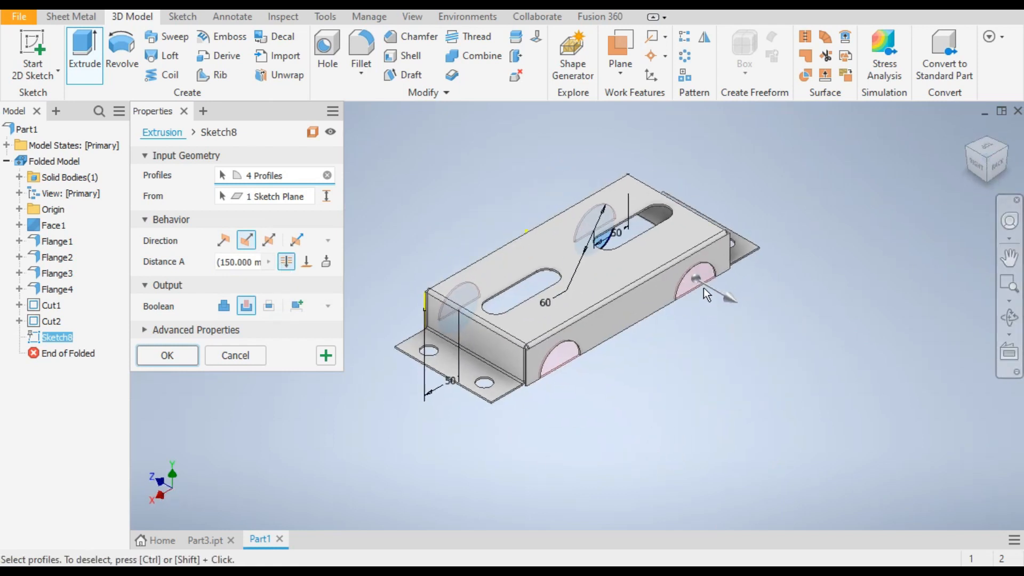
left_click(174, 356)
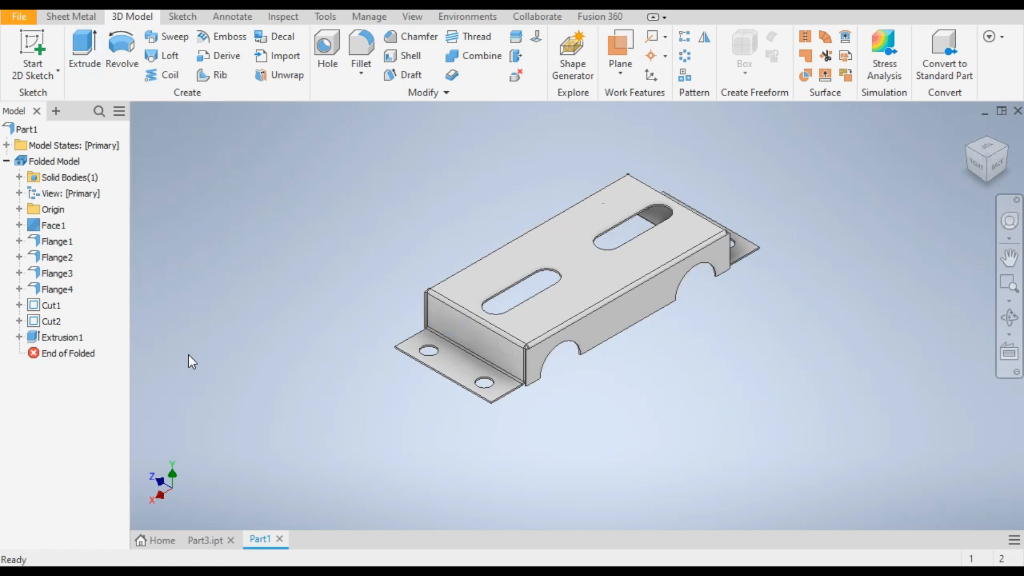
- Create the flat pattern of the finished sheet metal bracket
middle_click_drag(839, 191, 748, 223, "shift")
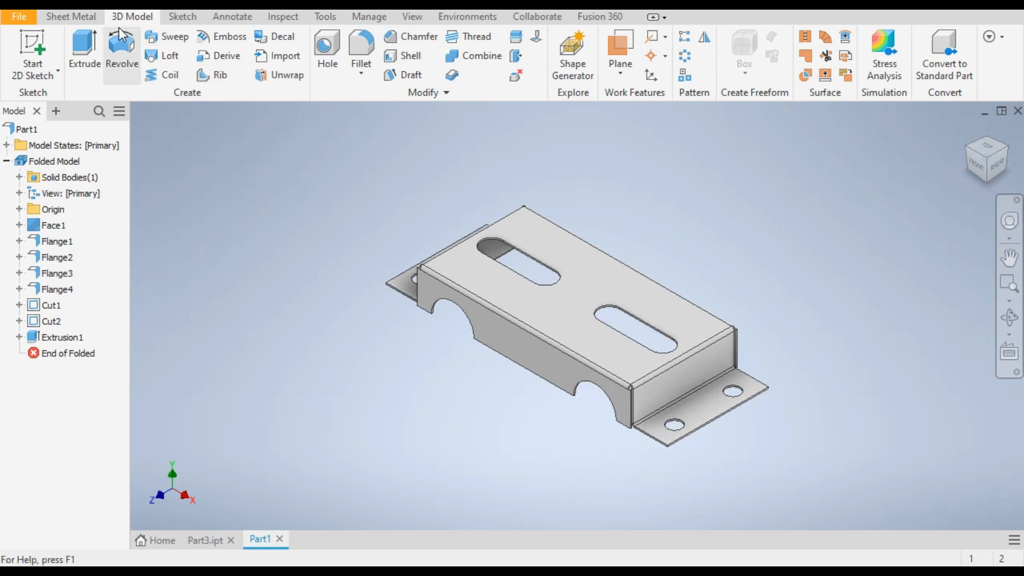
left_click(93, 19)
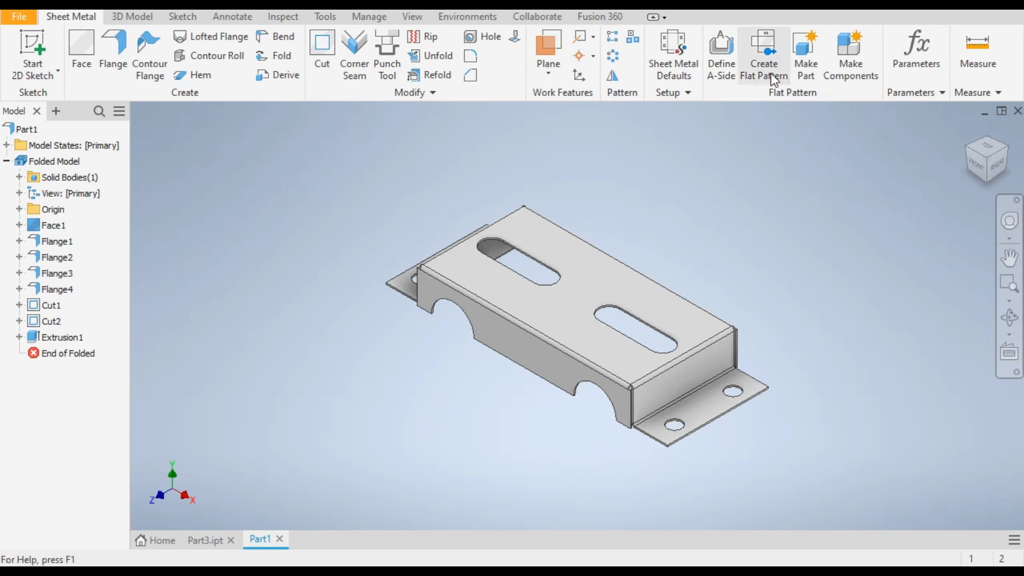
left_click(757, 75)
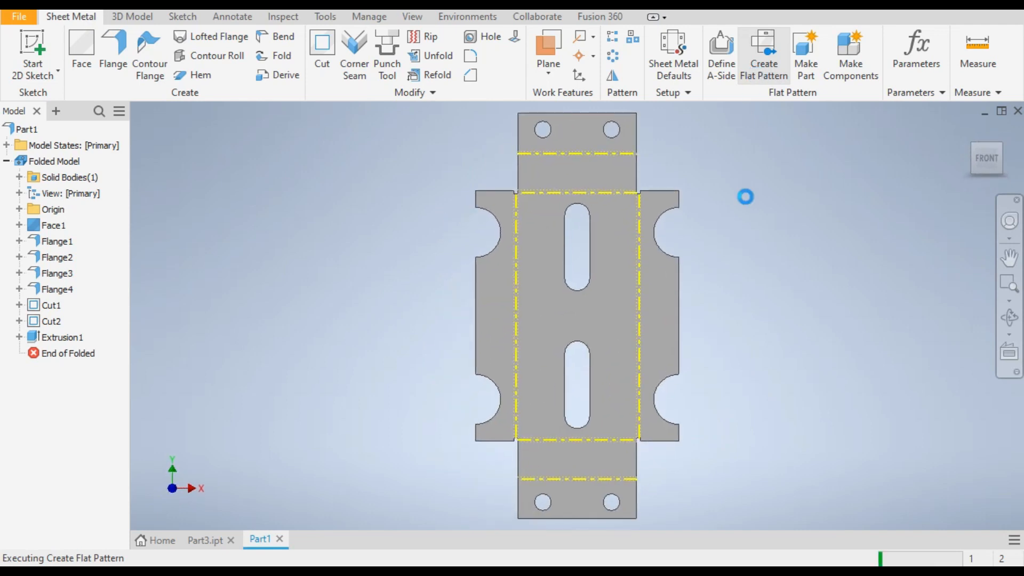